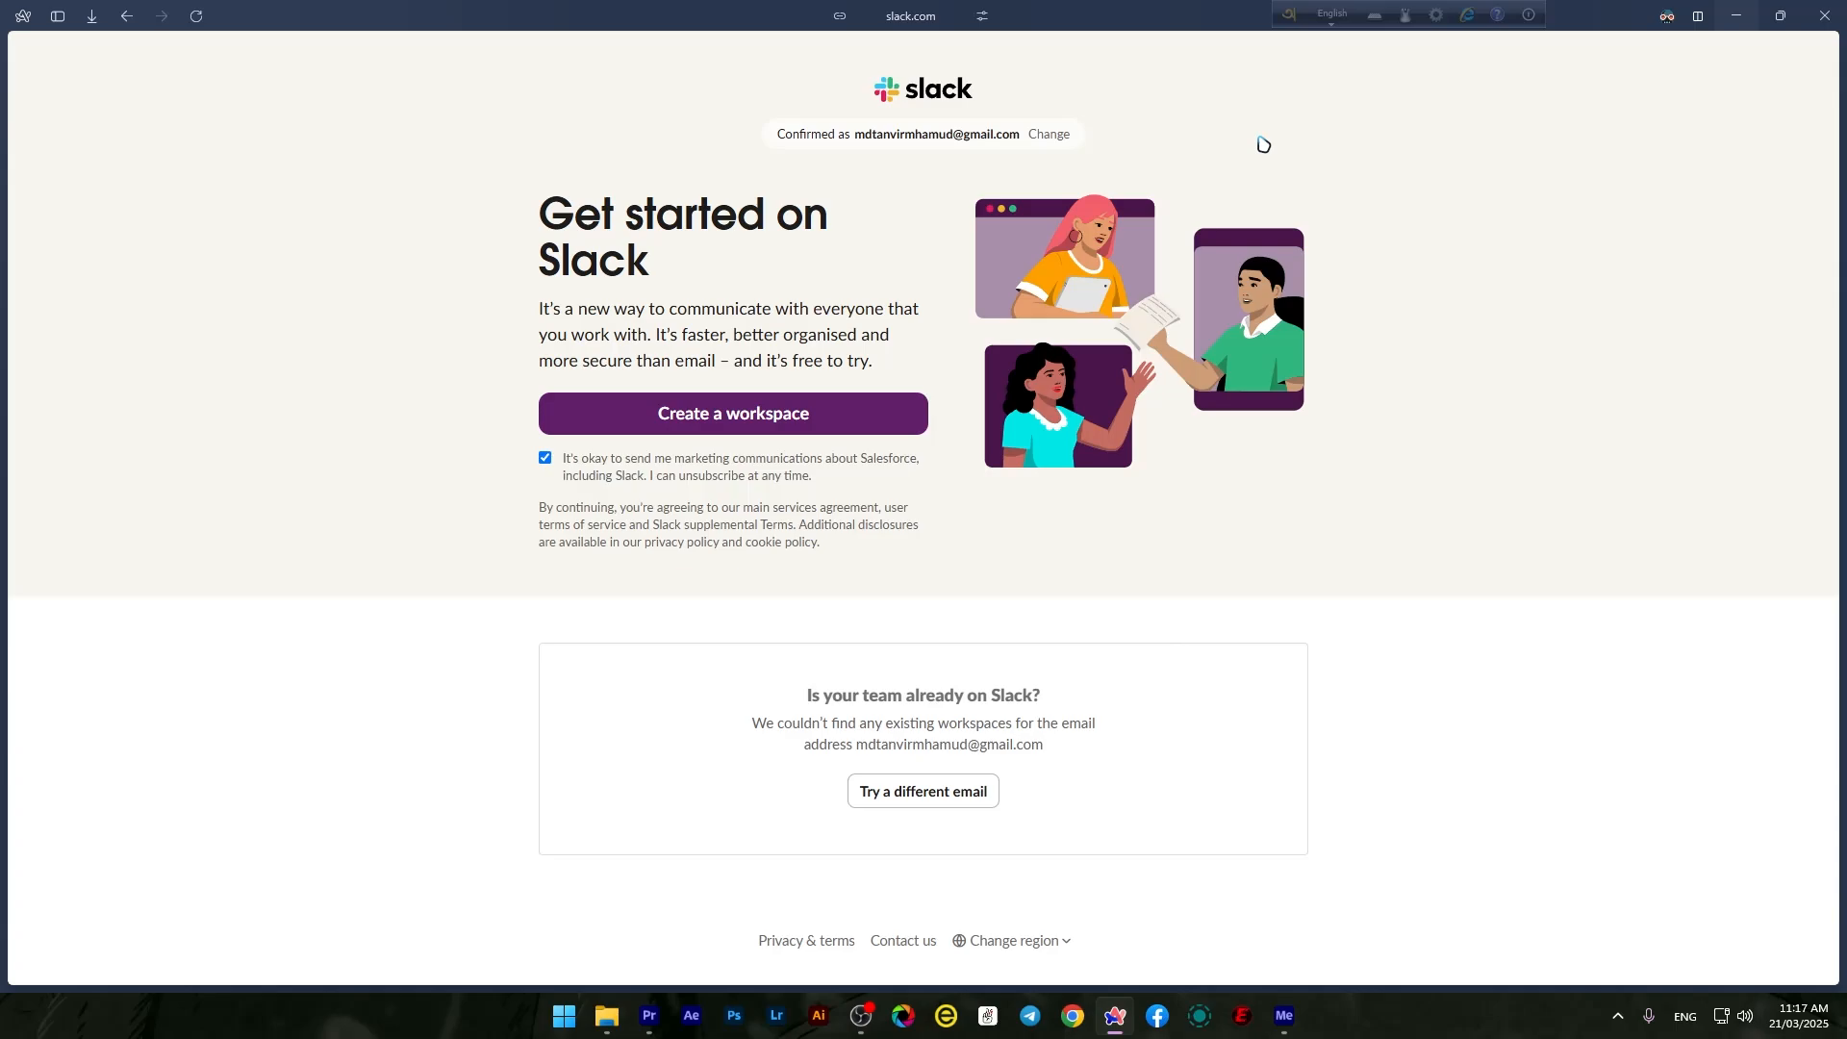
- Start creating a new Slack workspace with the confirmed email address
click(733, 415)
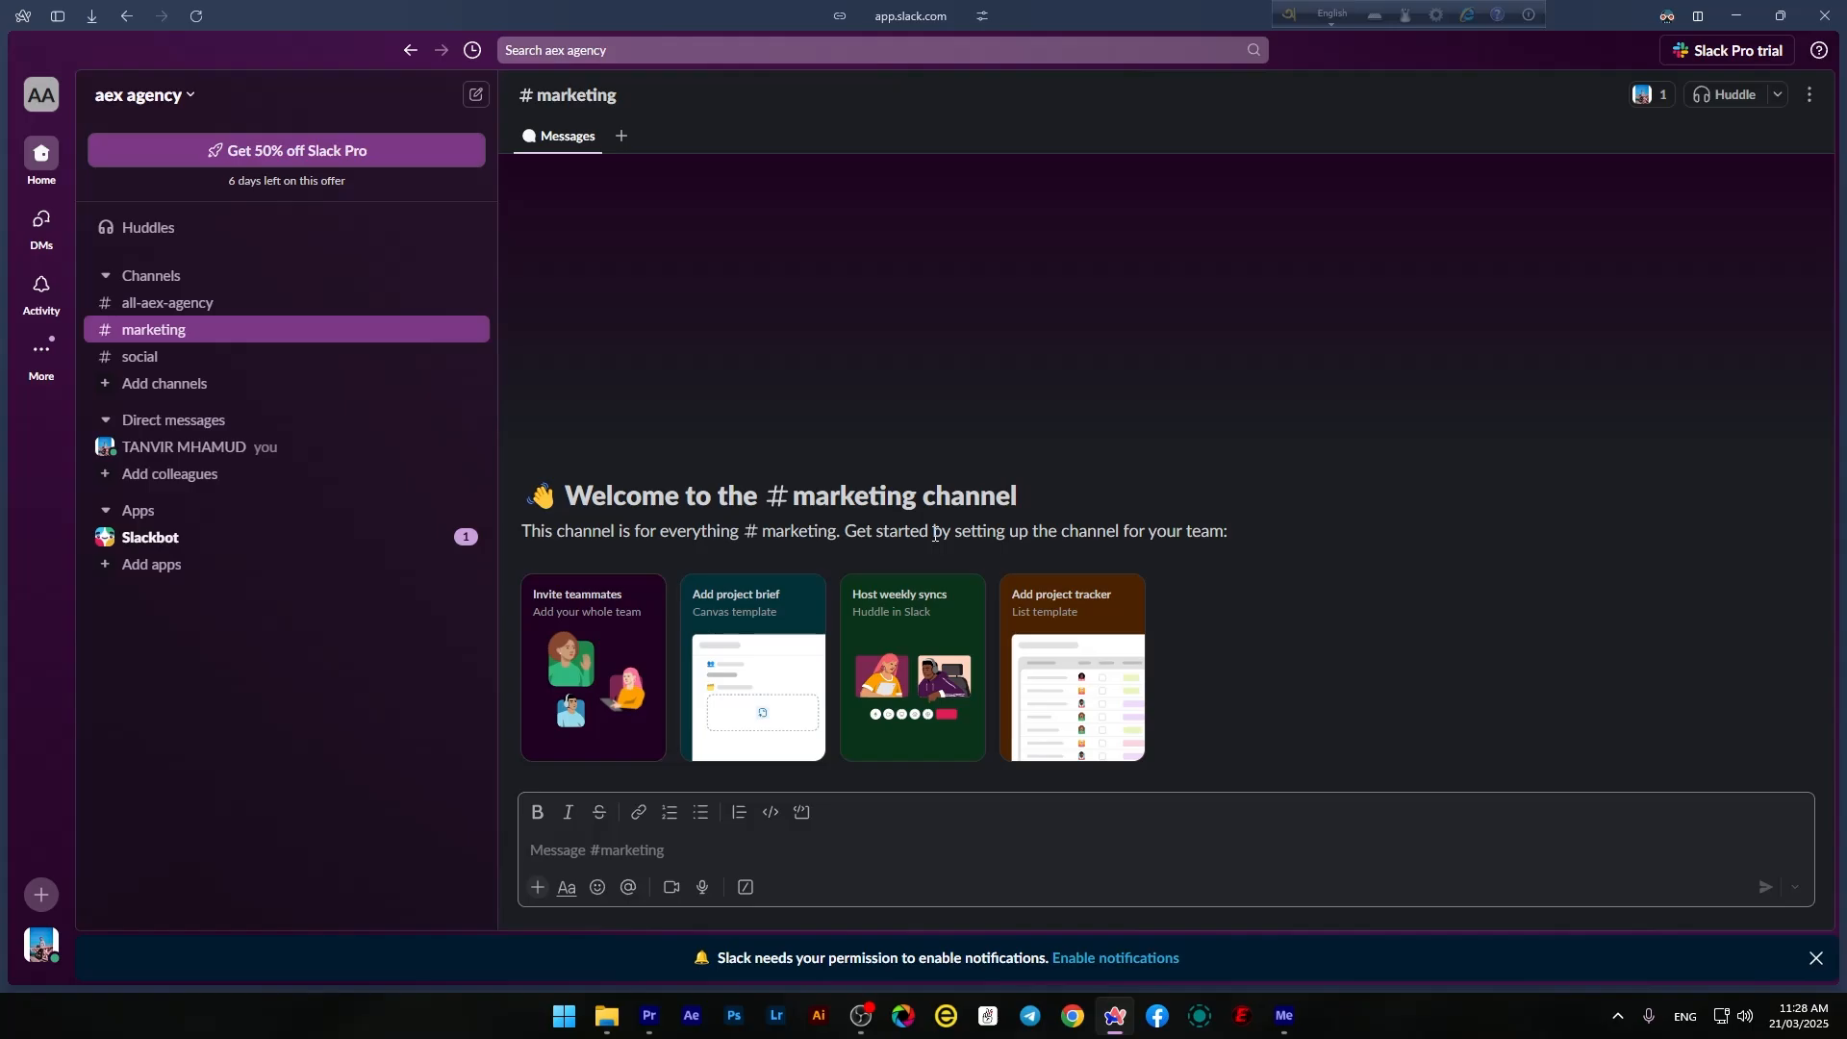
- Look through the workspace's default channels and open the social channel
click(162, 306)
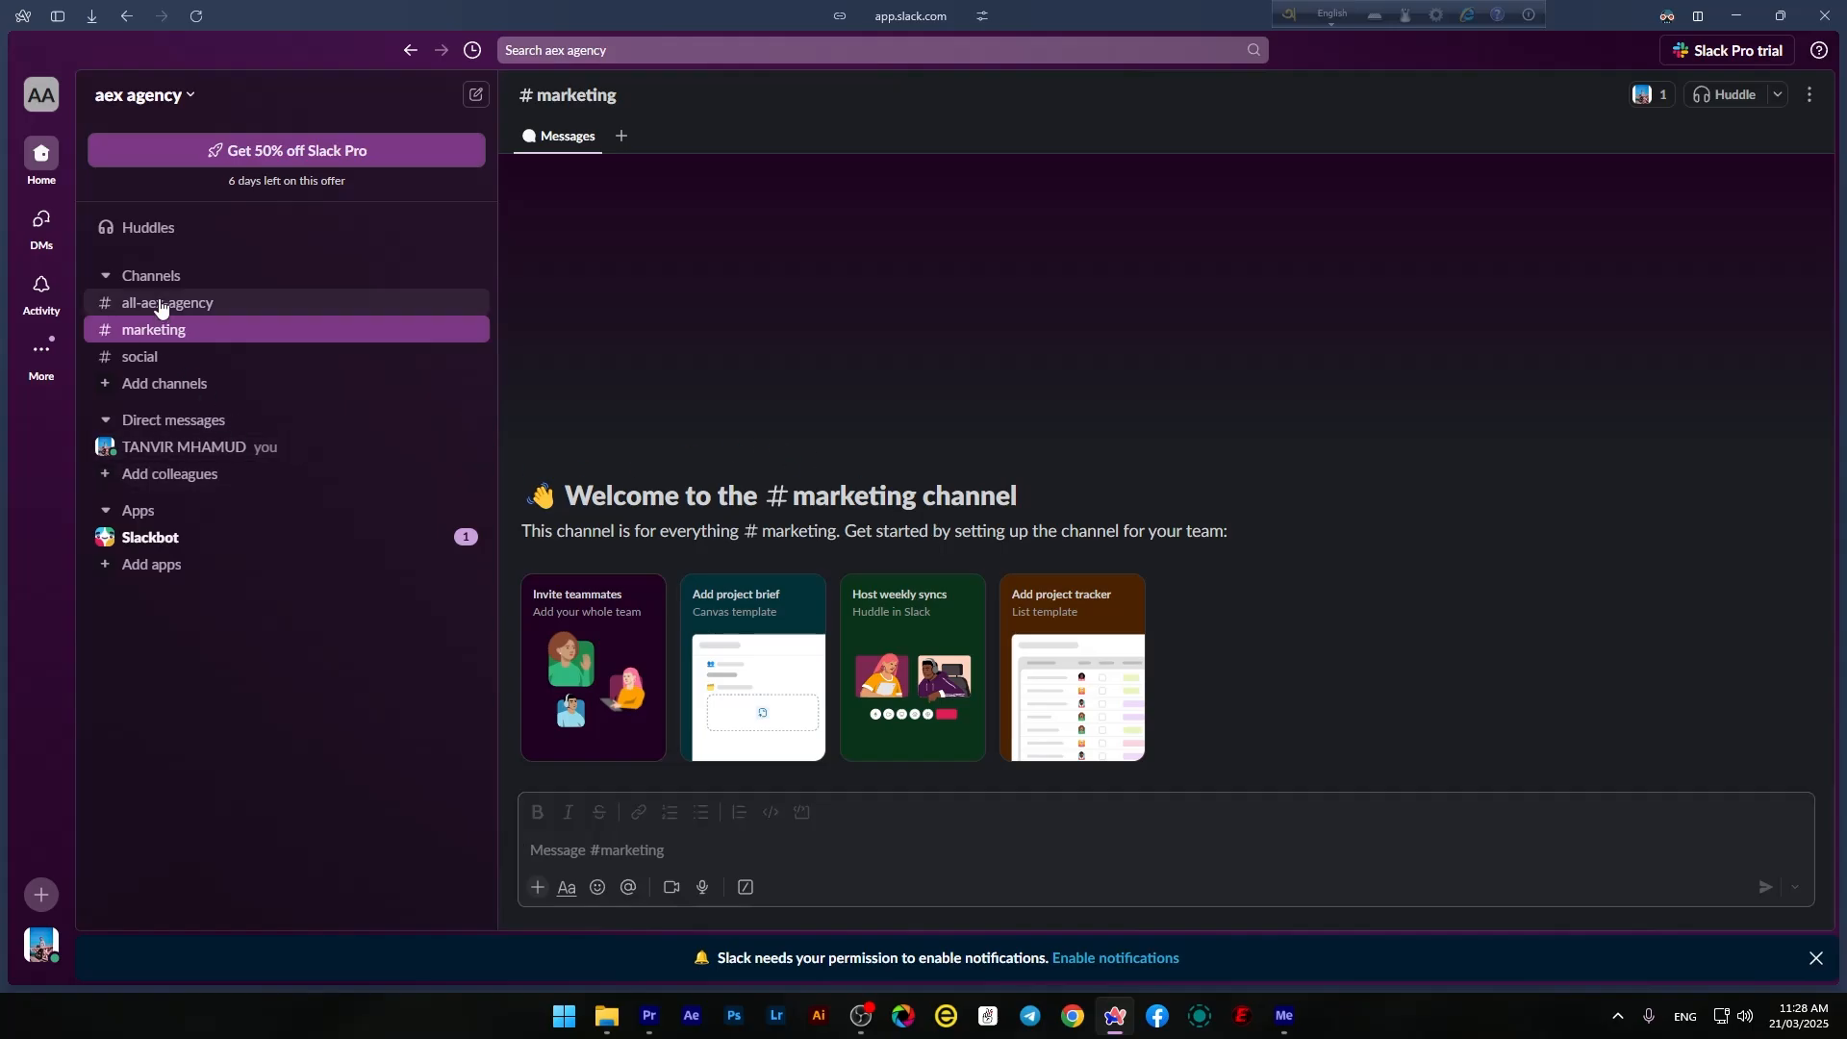
click(160, 353)
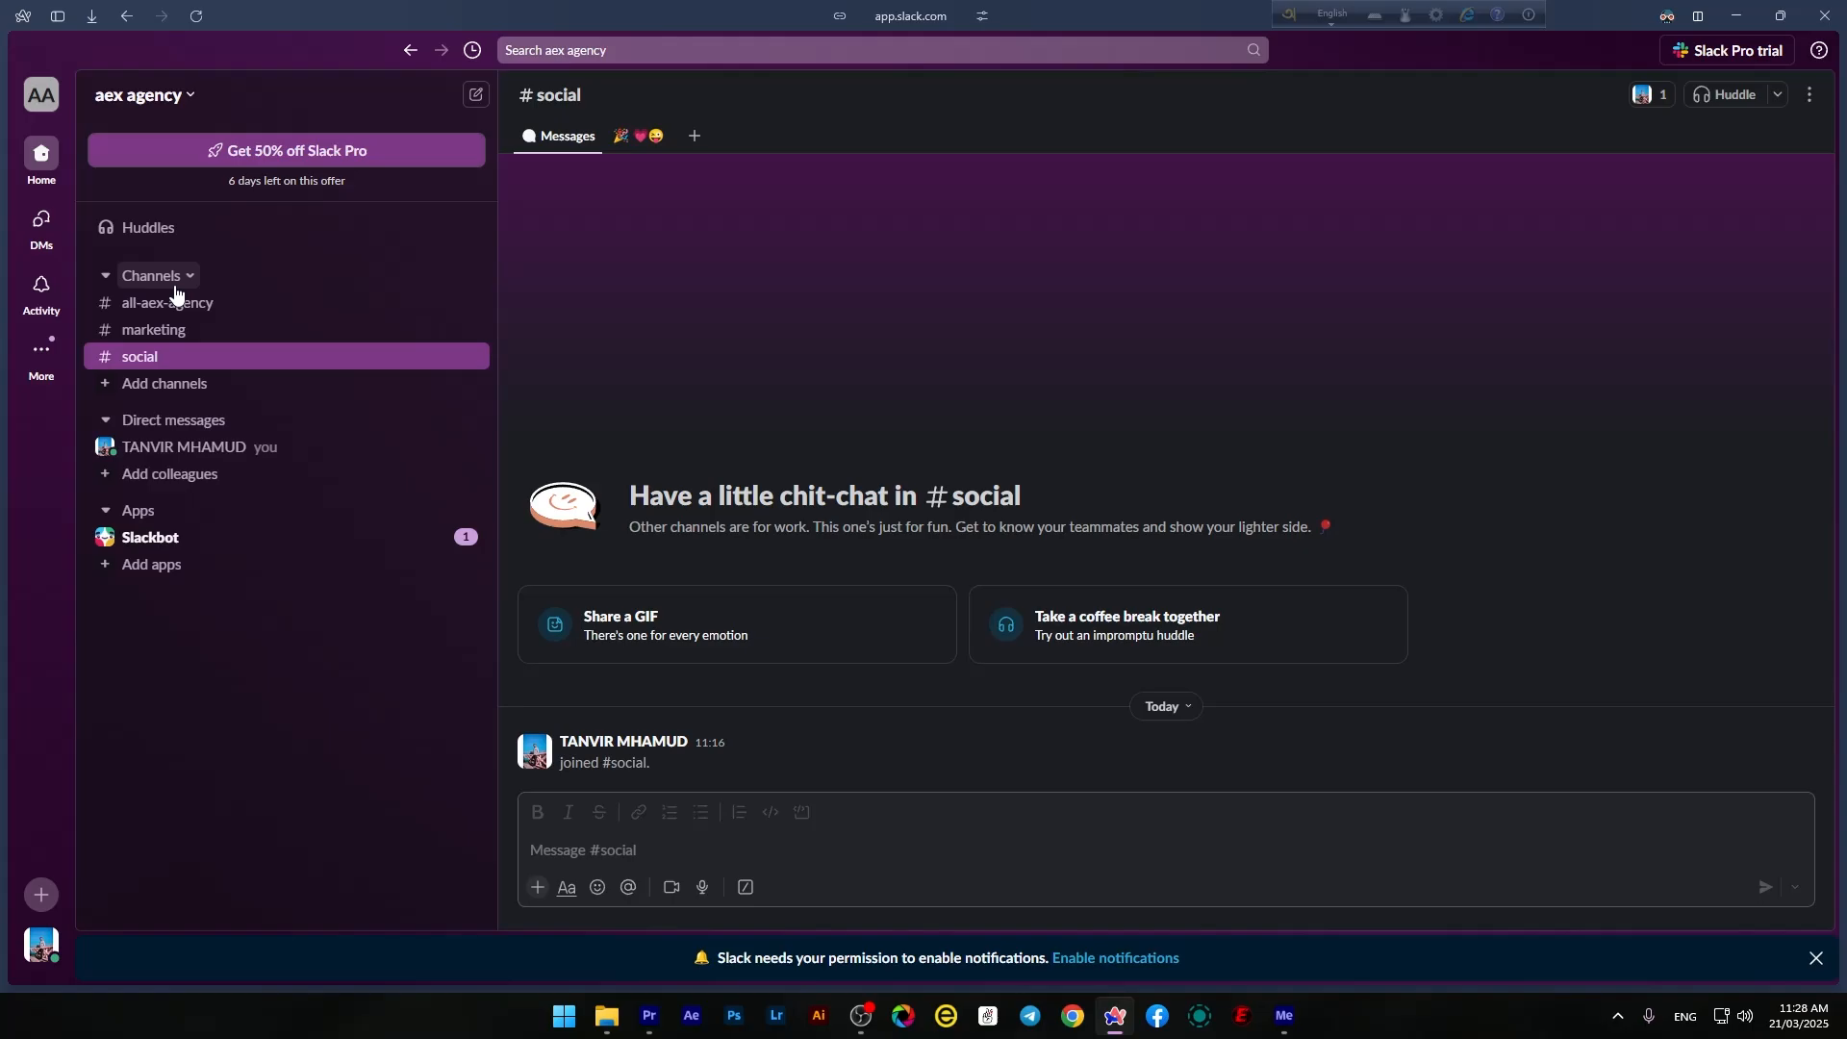
- Start creating a new channel from the 1:1 coaching template
click(175, 286)
mouse_move(129, 316)
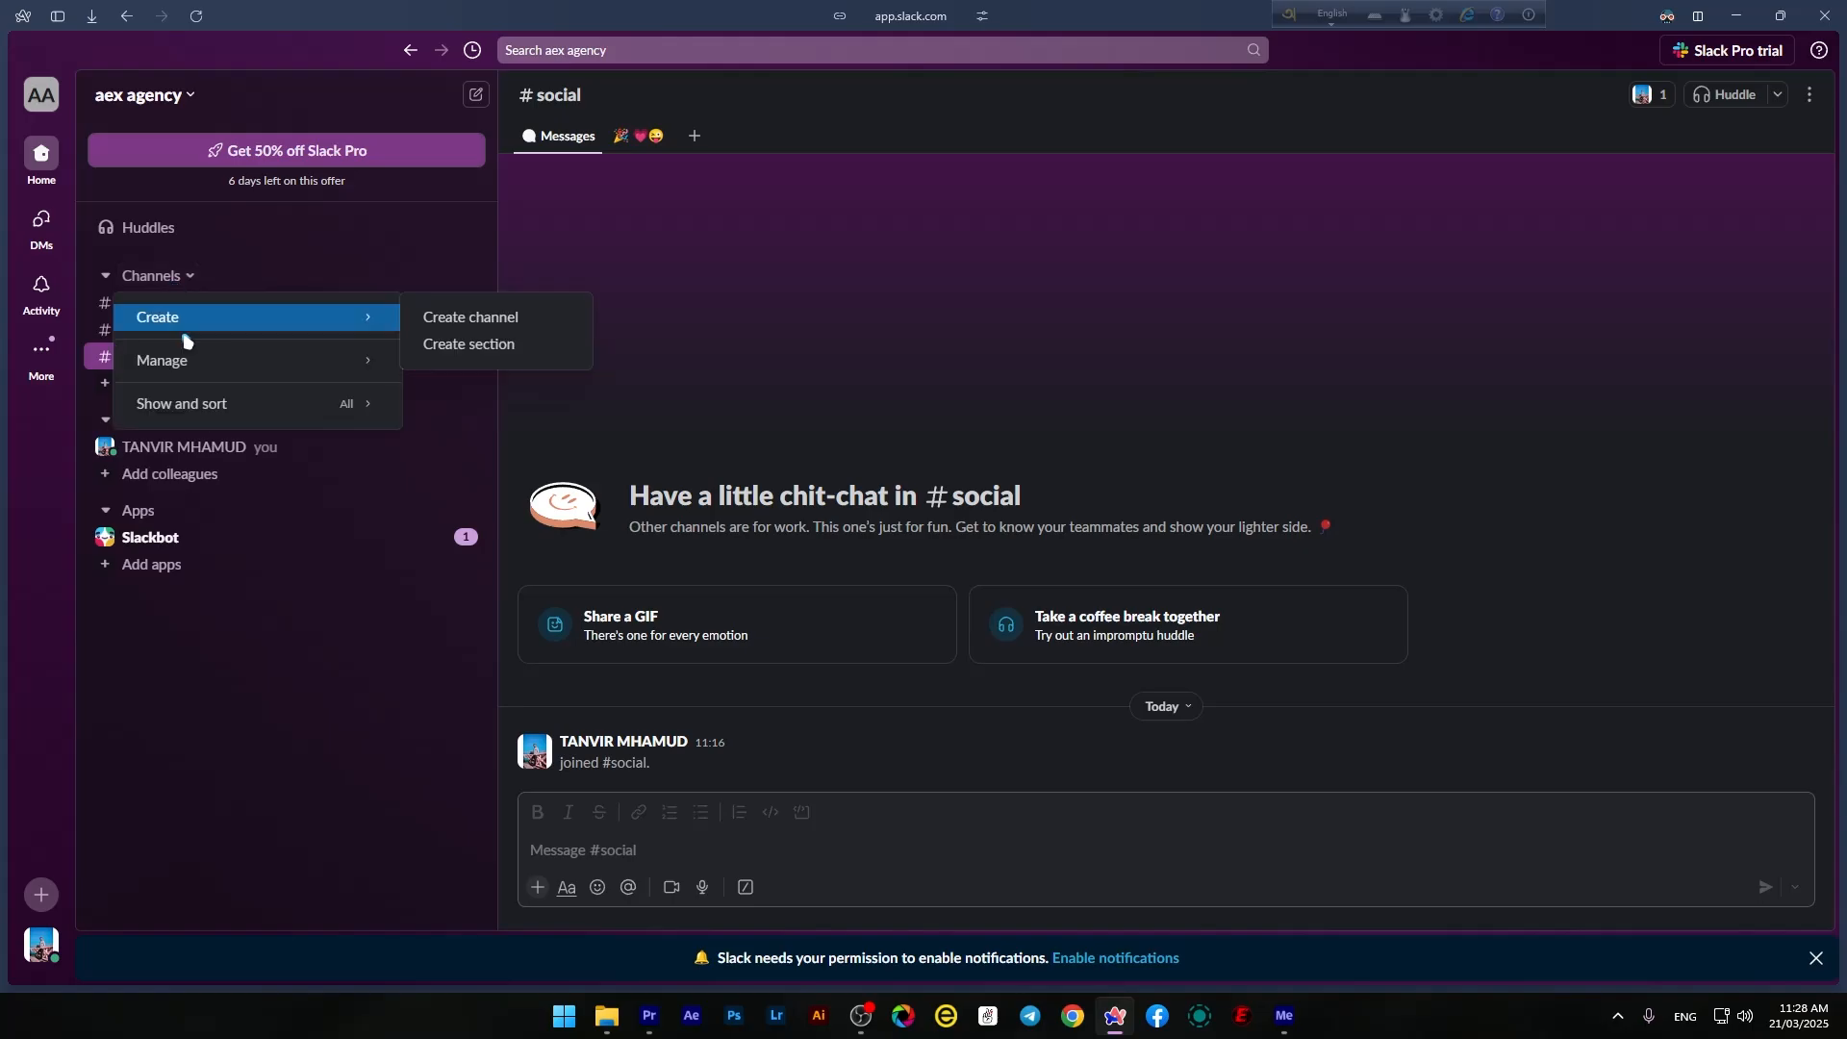
click(442, 314)
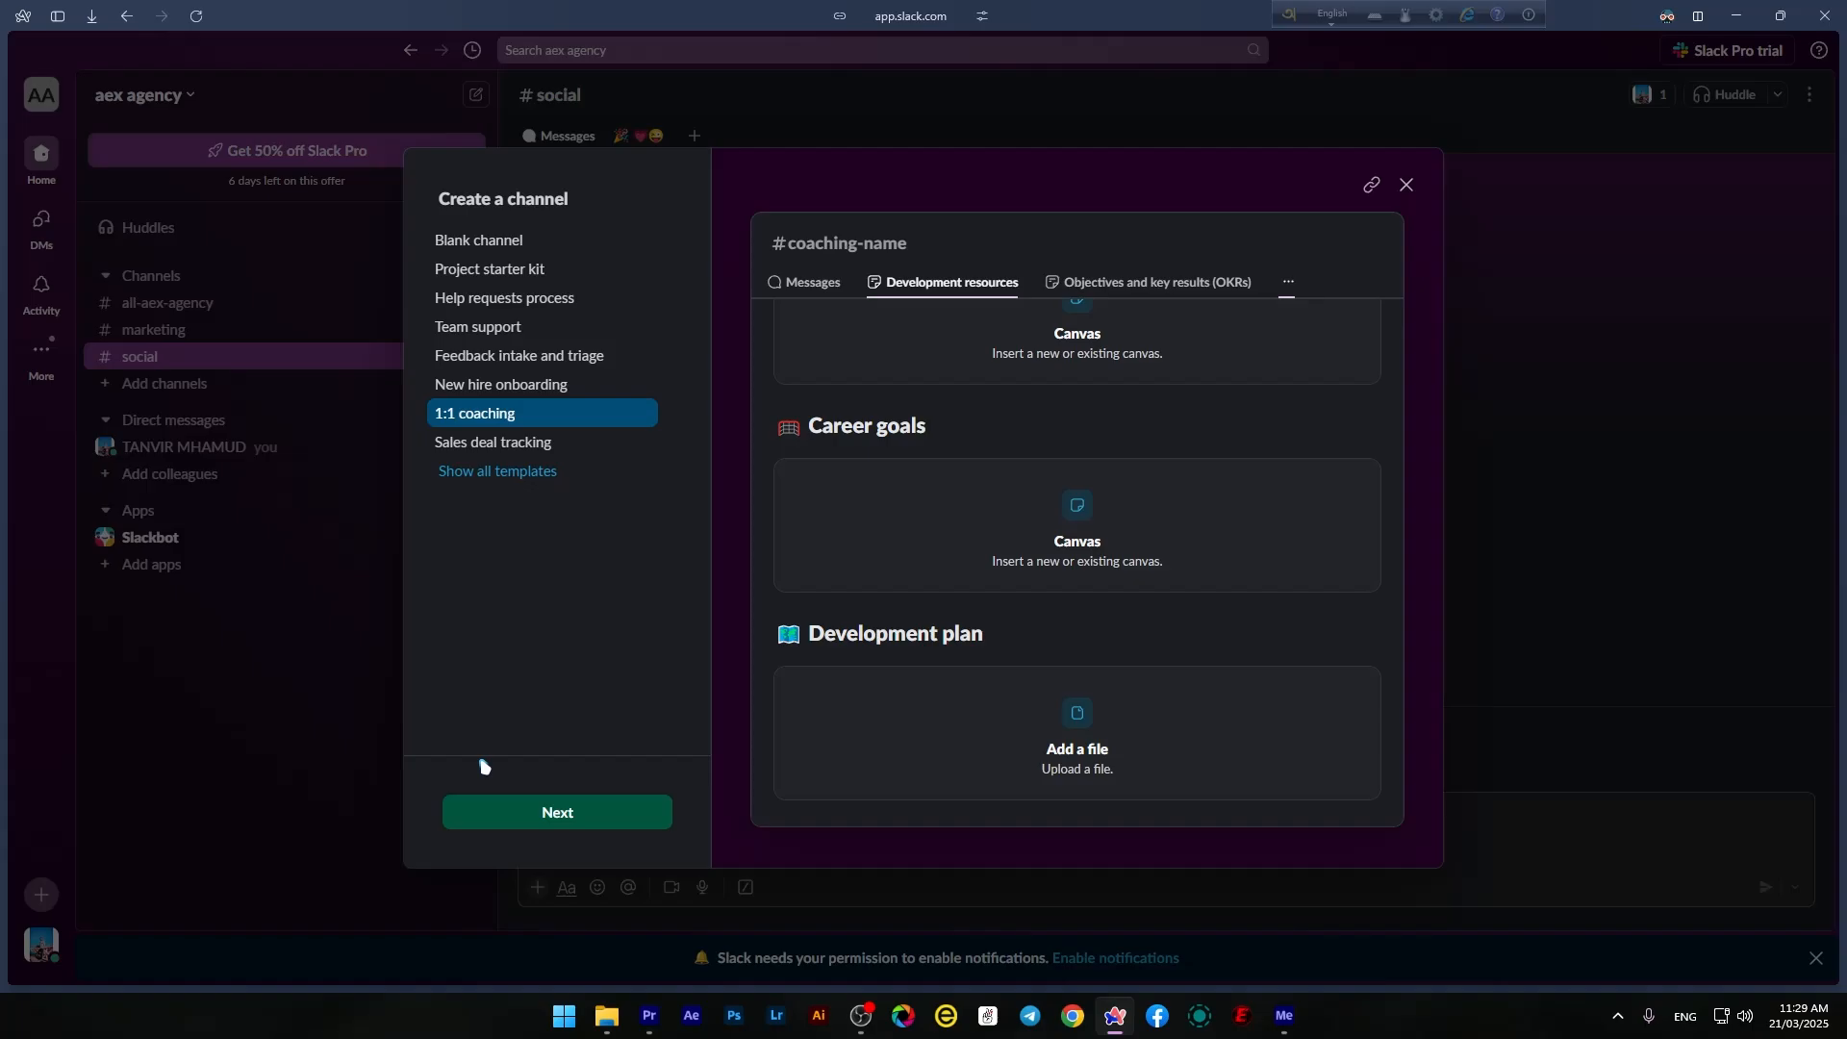
click(505, 811)
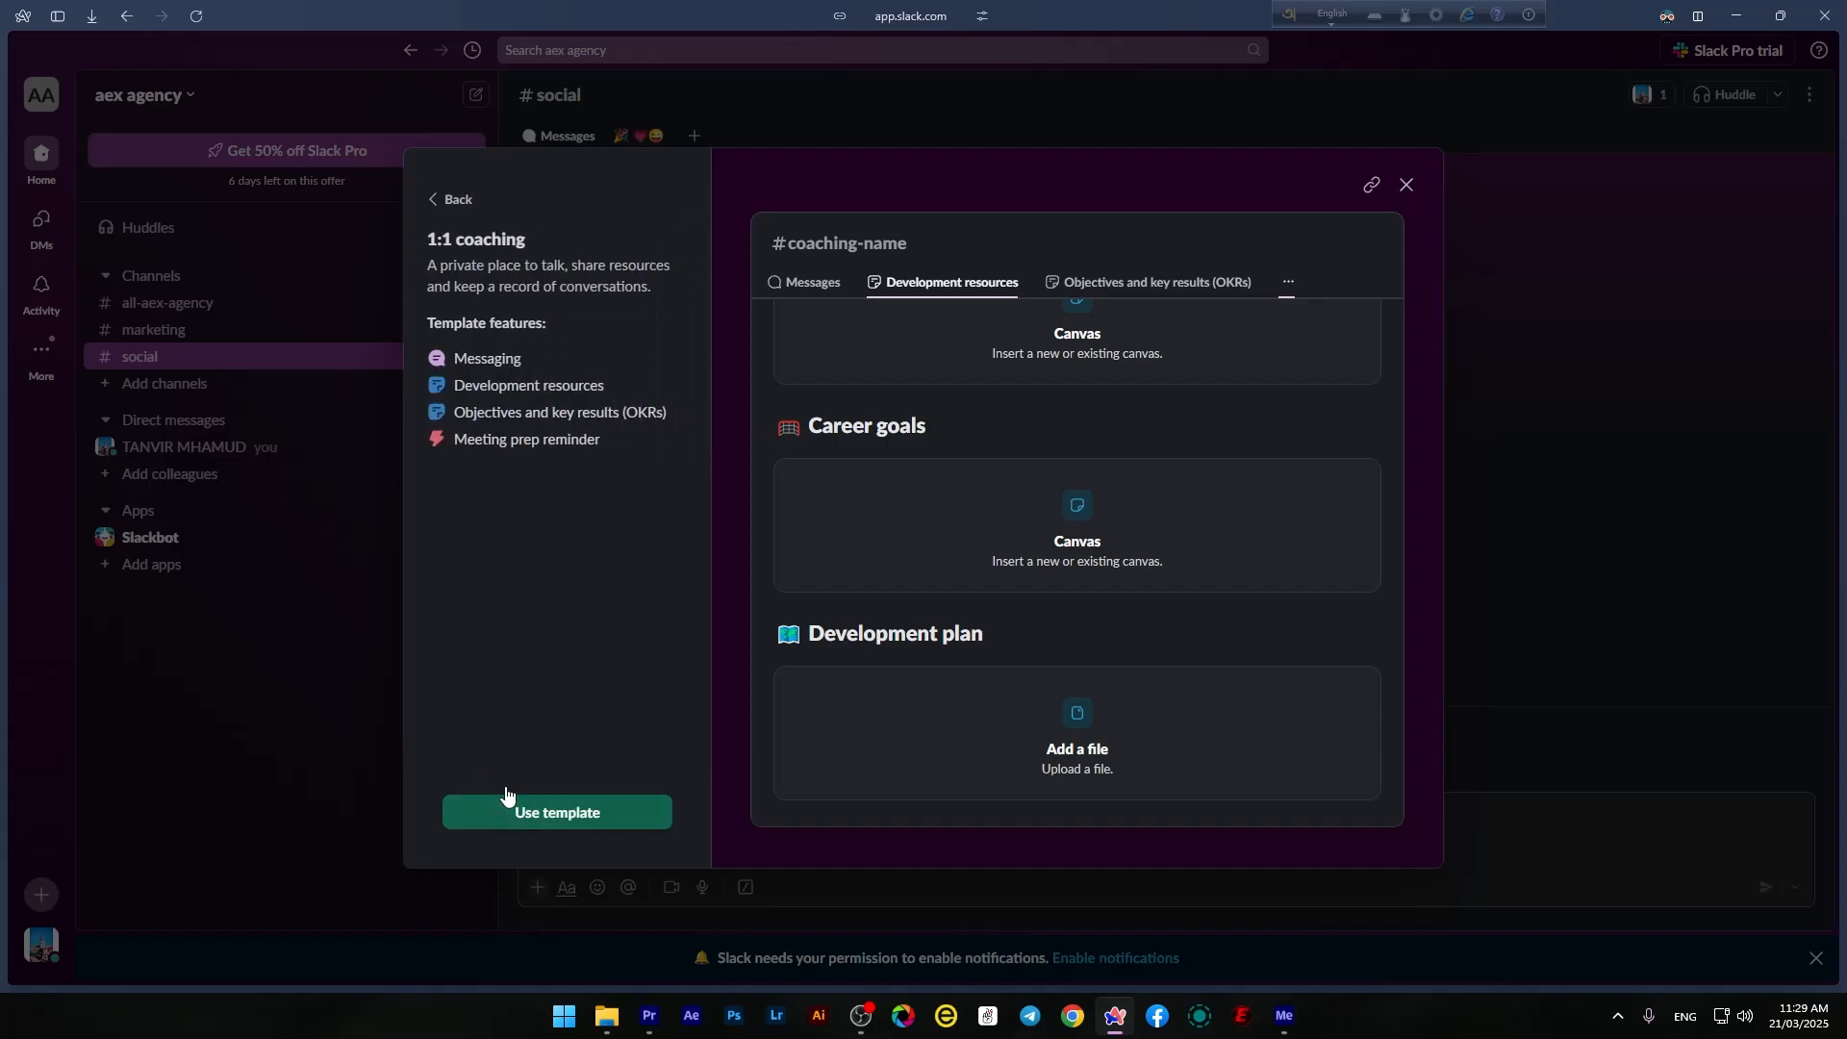
click(506, 799)
- Name the channel coaching--aex-edits, set its visibility to Public, and create it
text(-fgh)
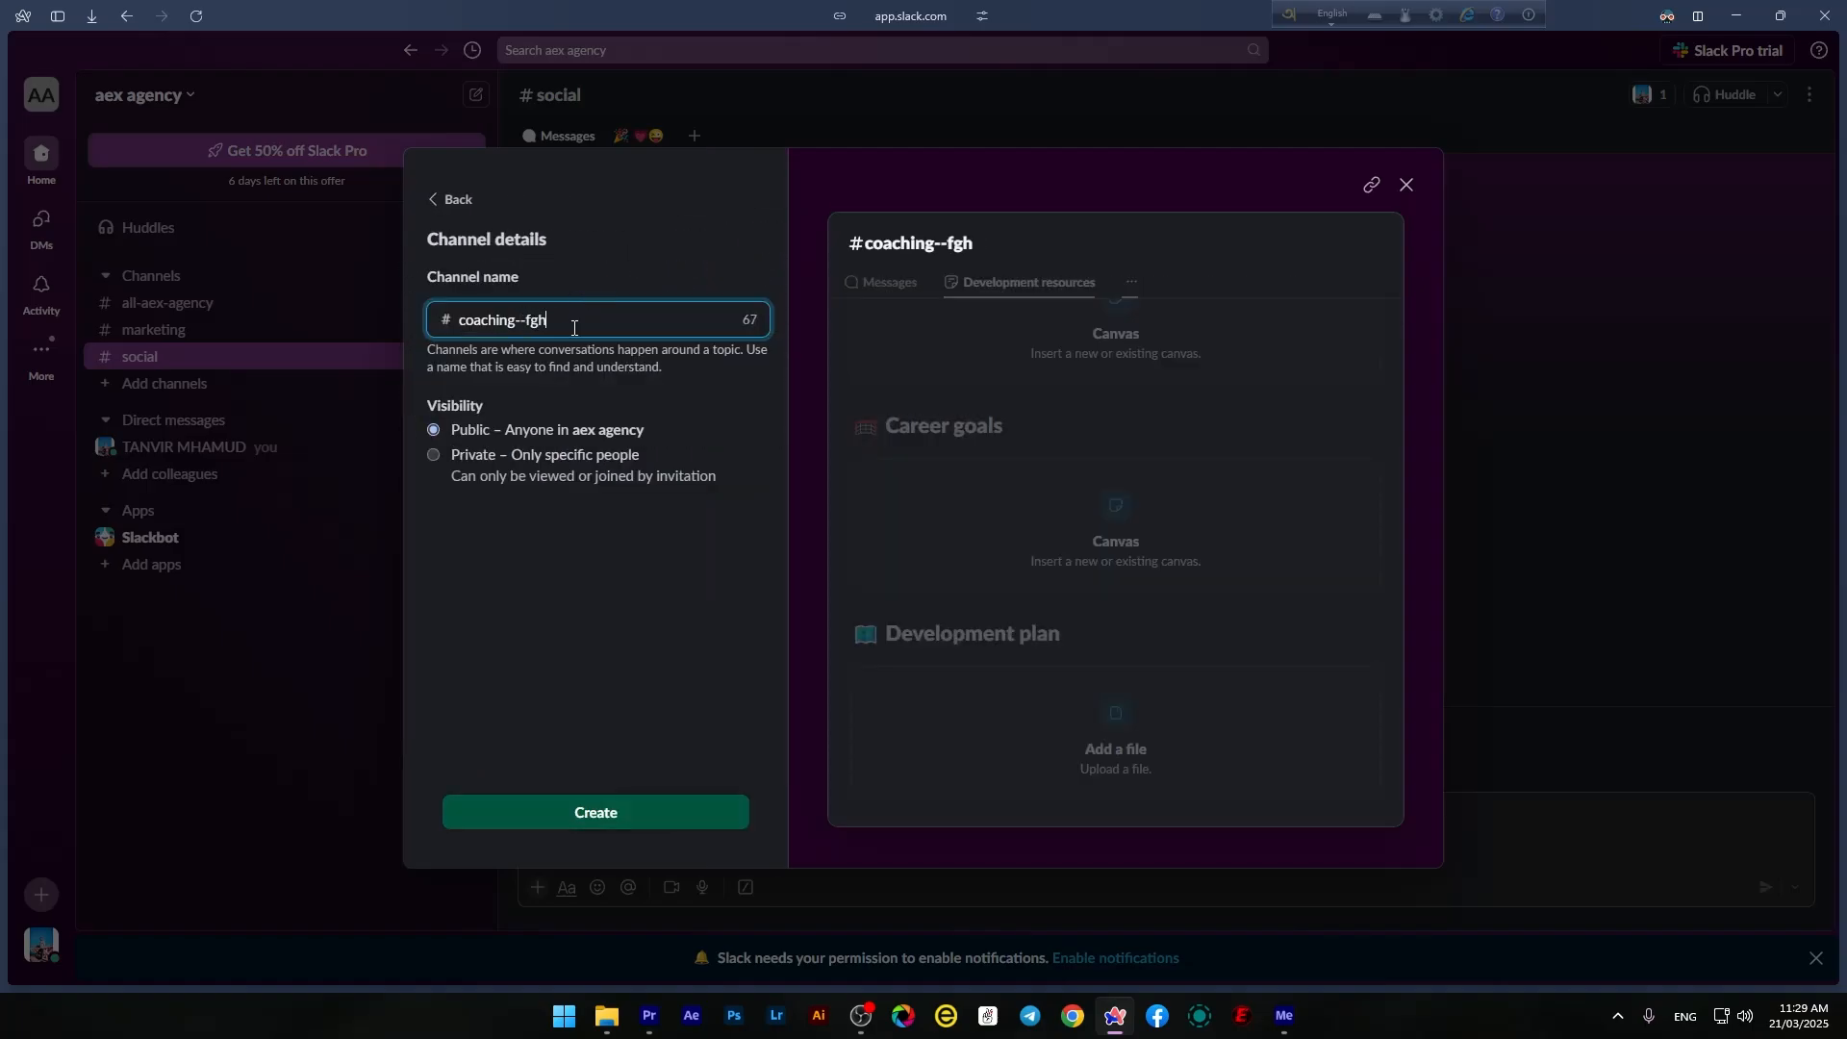
key(BackSpace)
key(BackSpace)
key(BackSpace)
text(aex-edits)
click(527, 454)
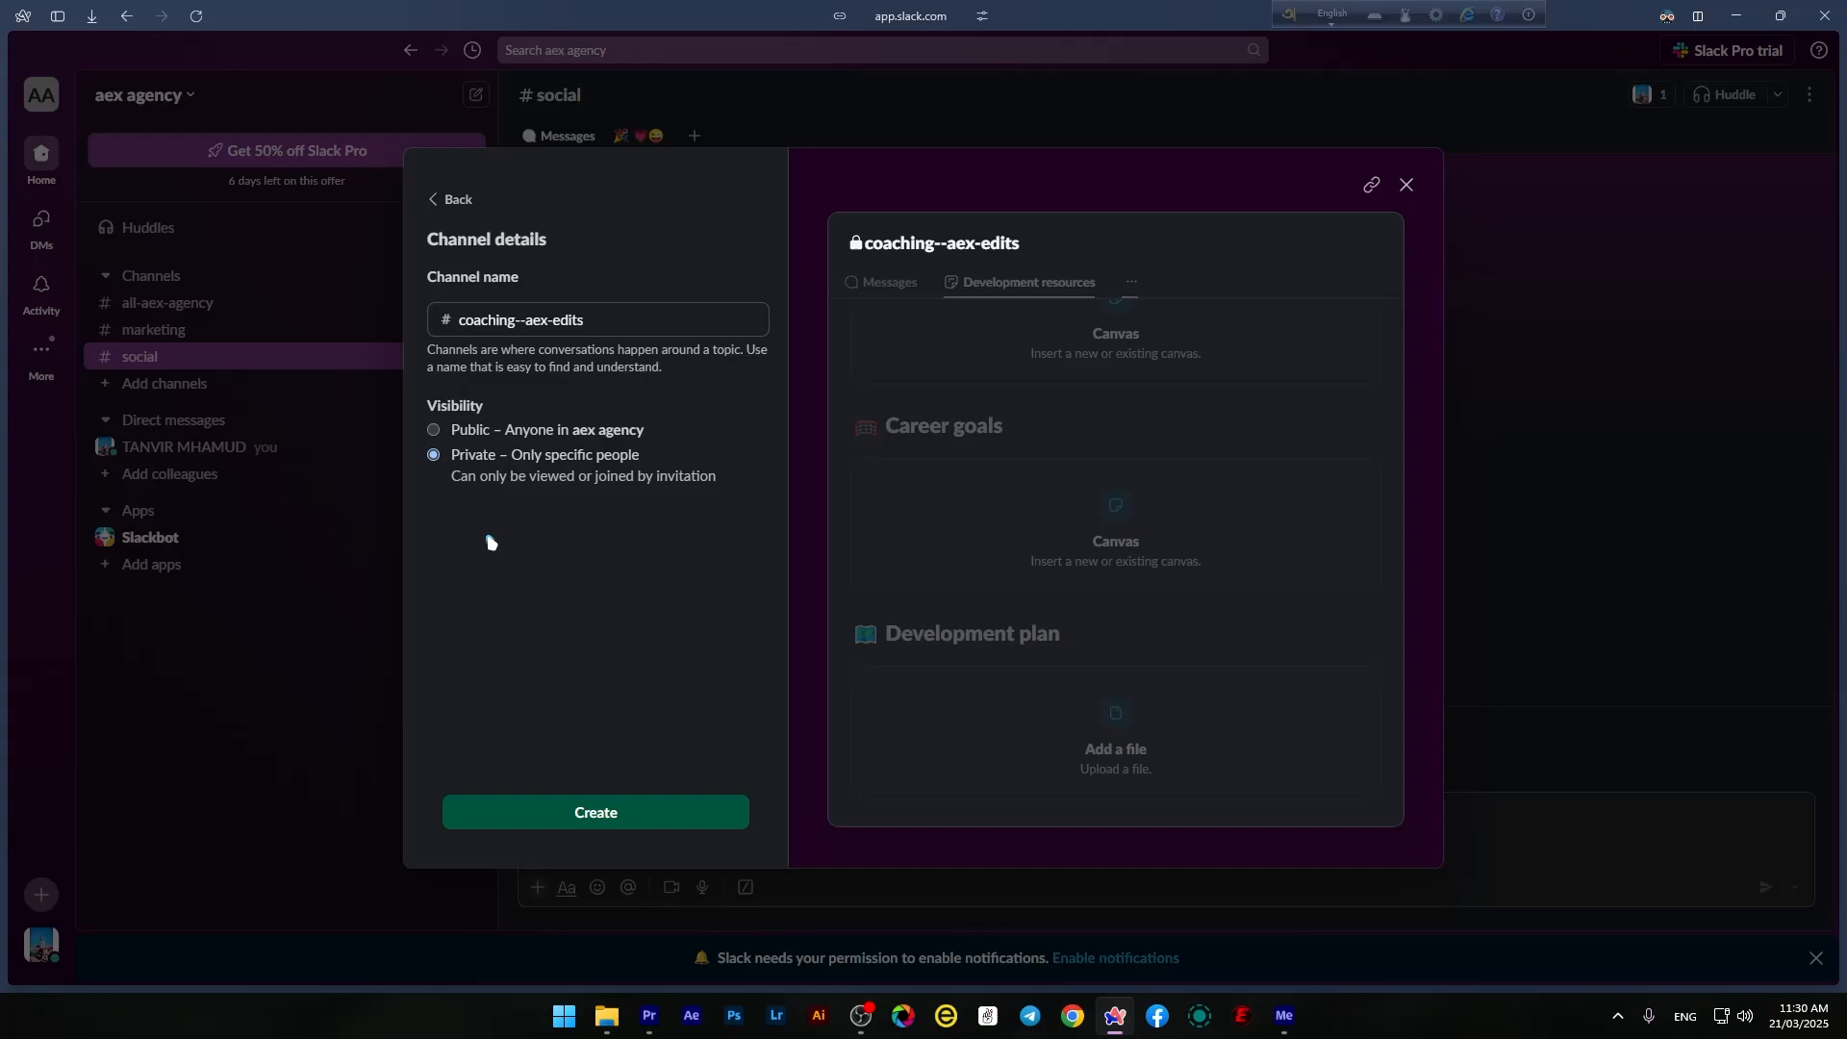
click(511, 430)
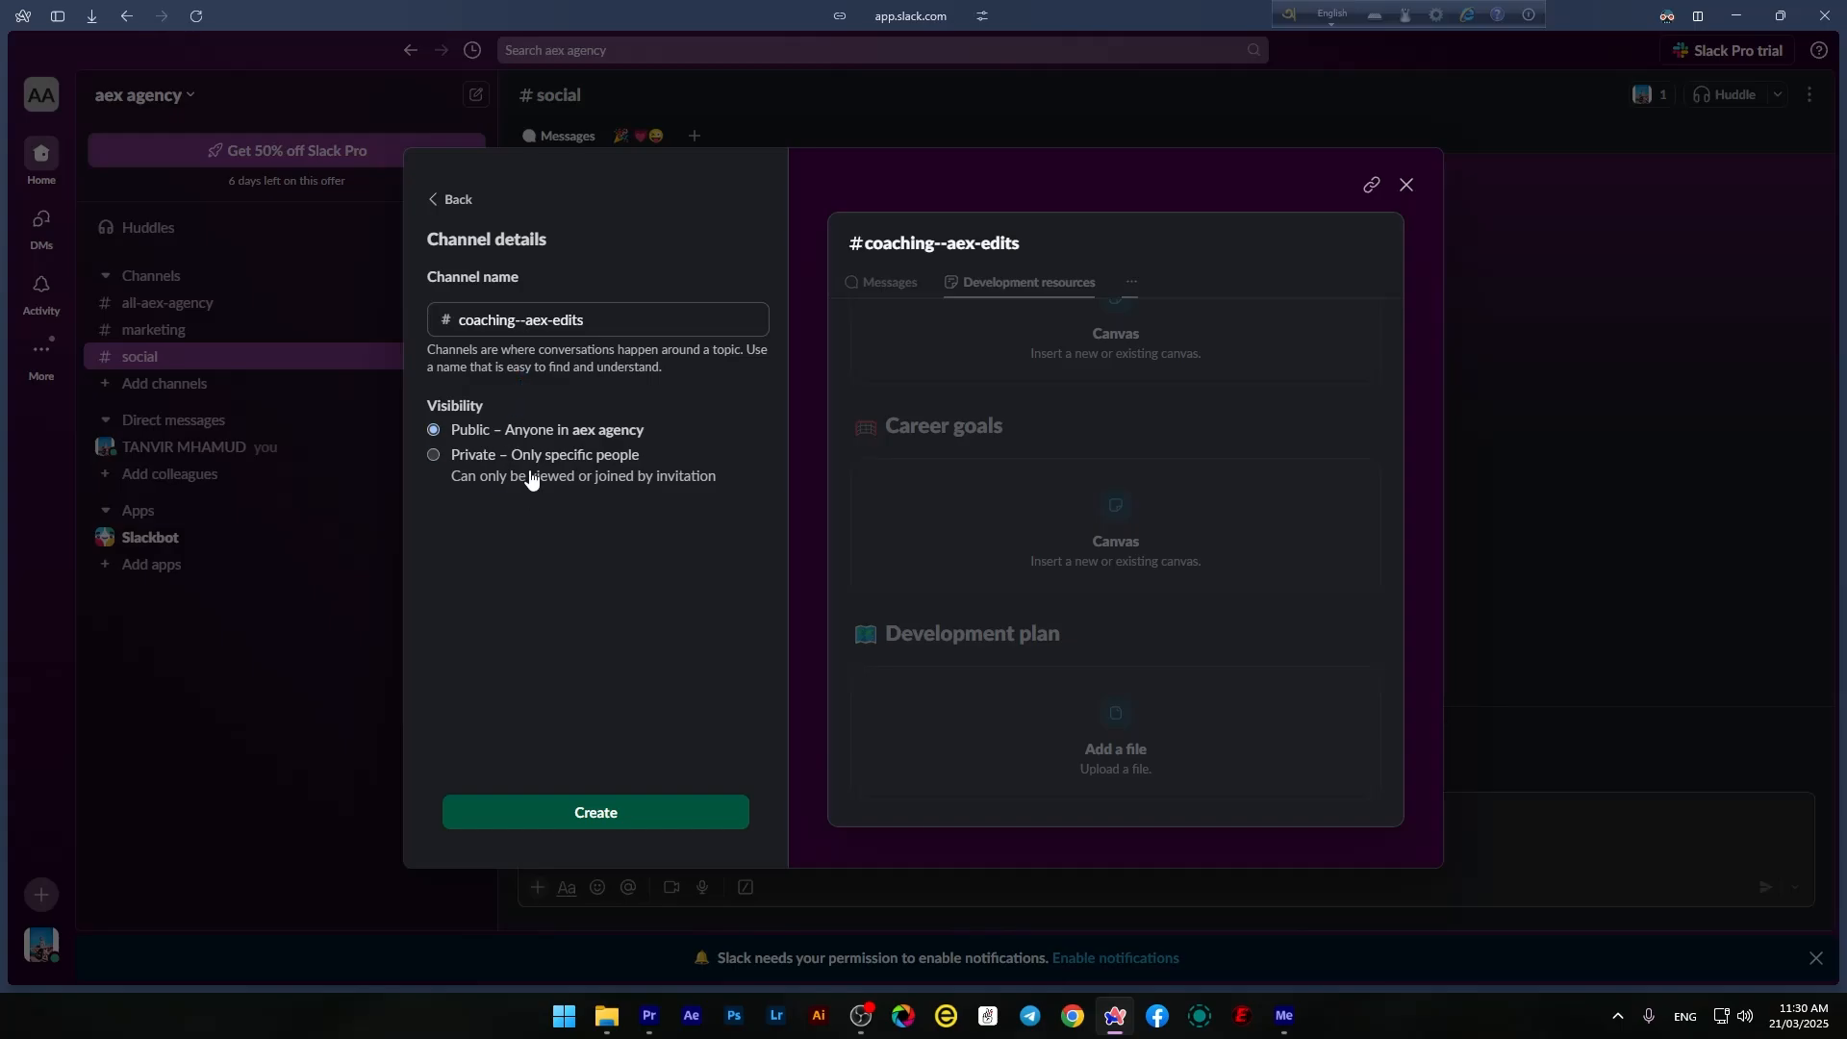
click(546, 811)
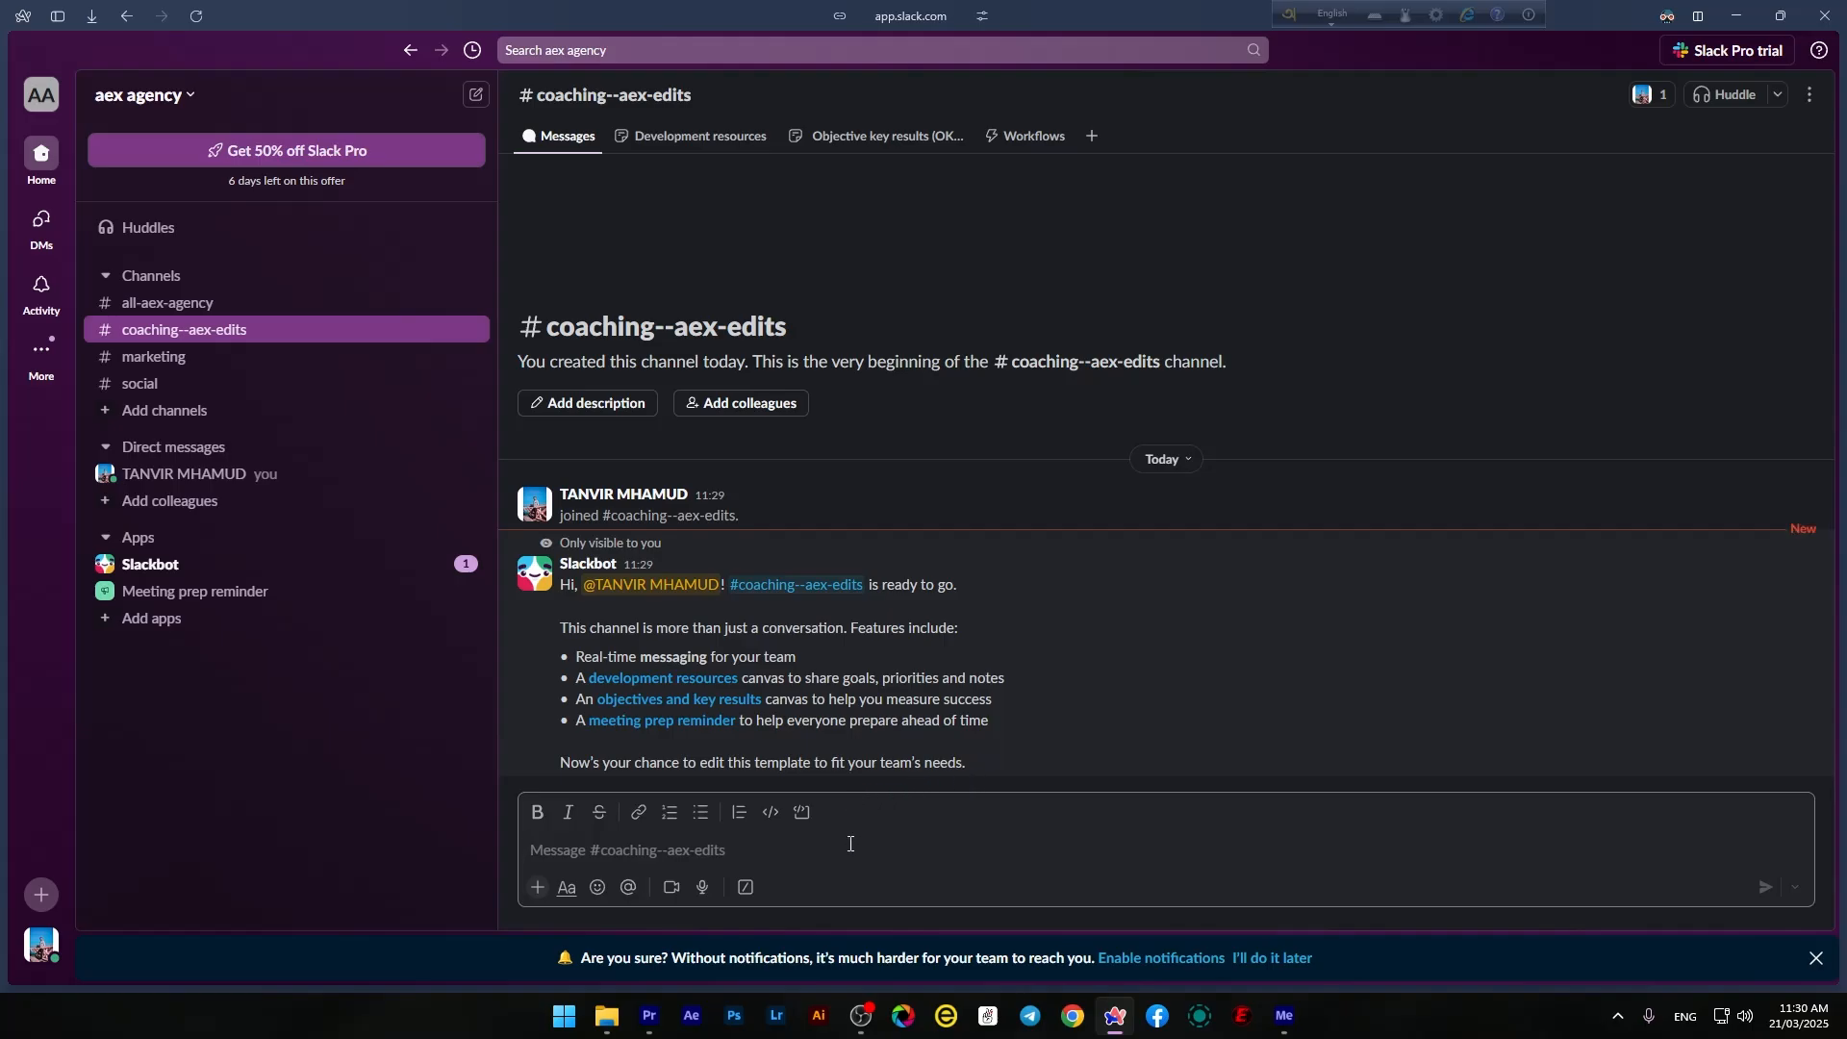
- Post the message "hey aex edits fams." in the coaching--aex-edits channel
text(hey aex edits fams.)
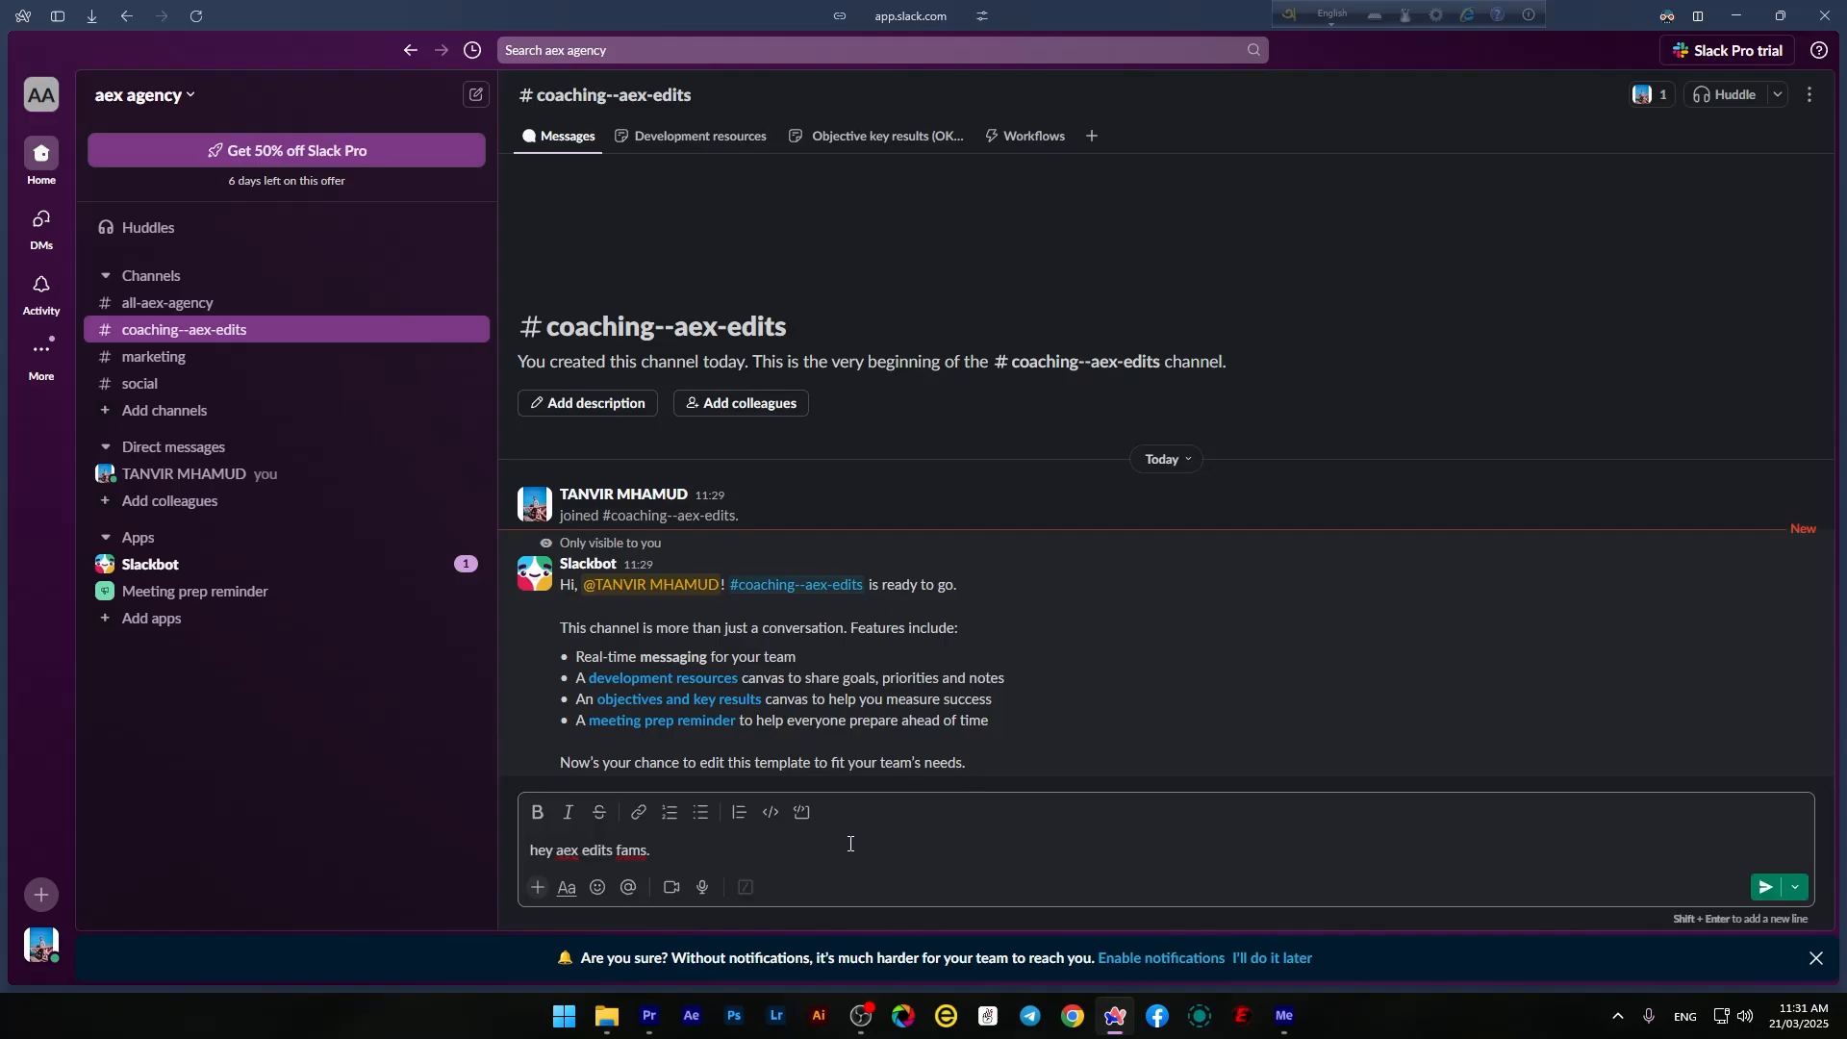
key(Return)
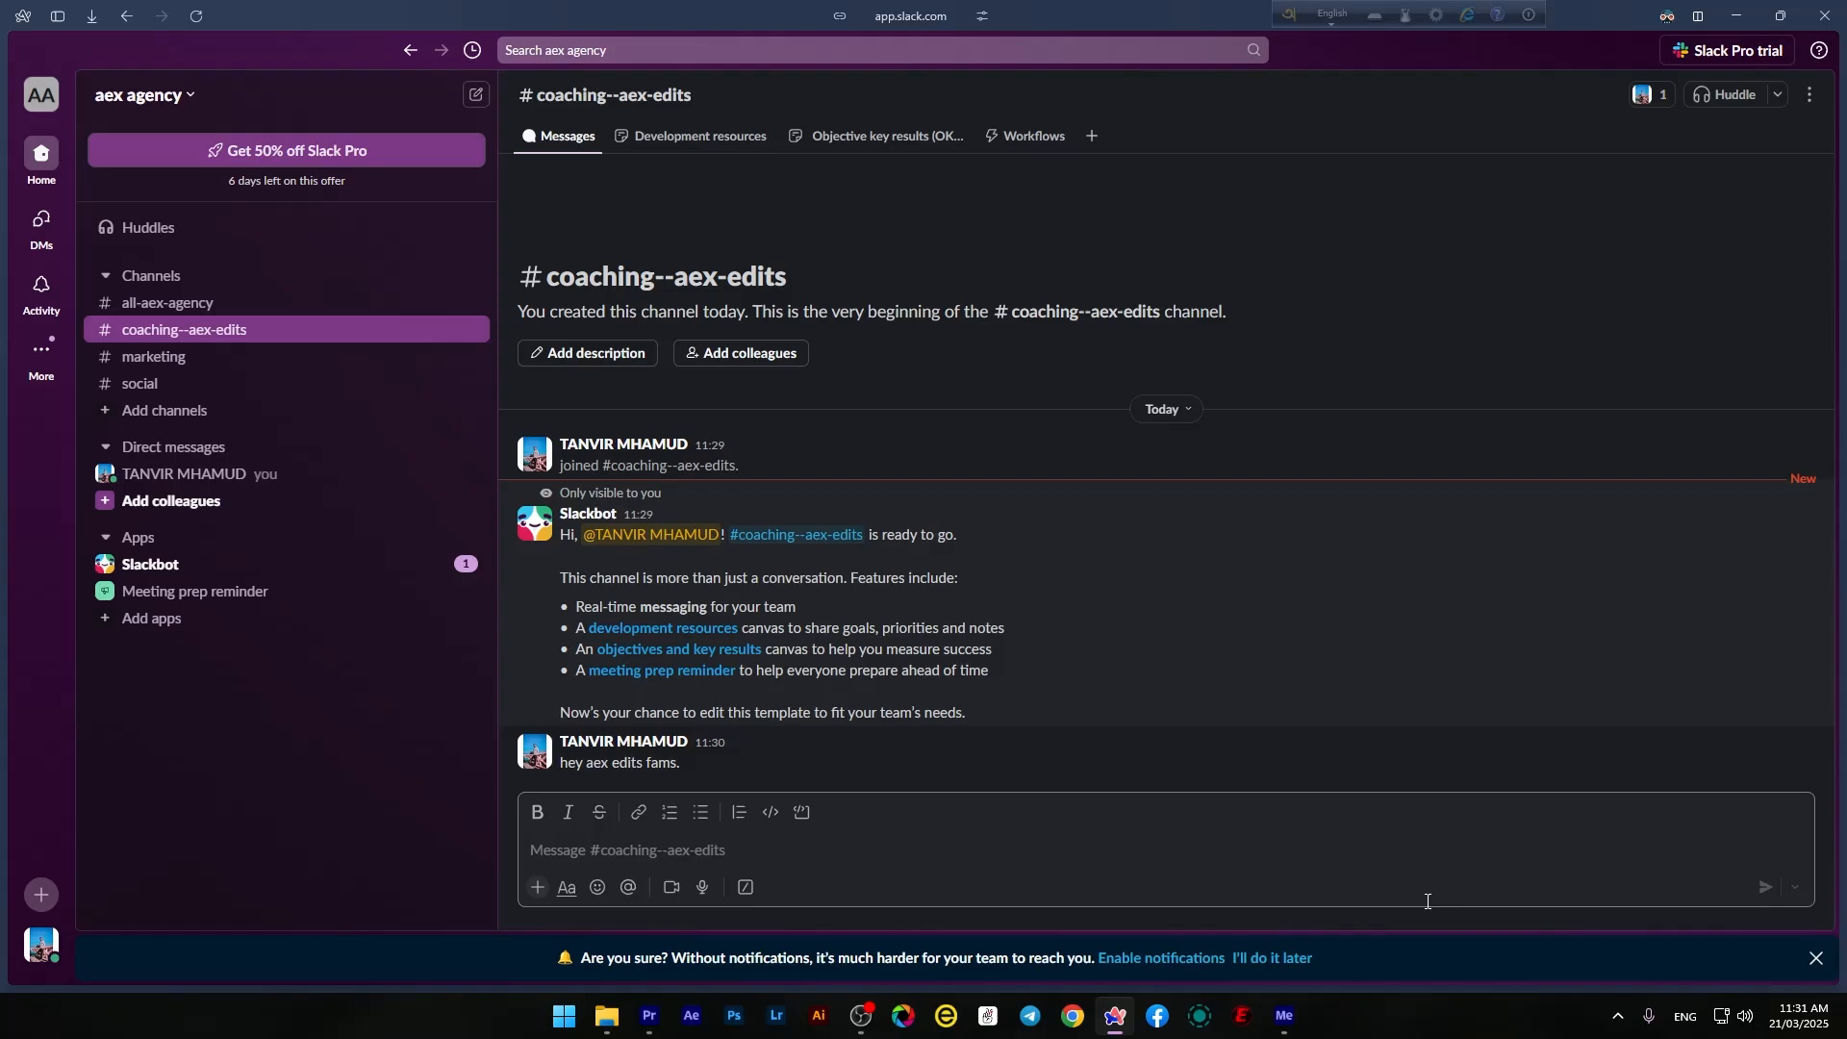
- Try mentioning a channel member in a new message and clear the unfinished mention
text(@)
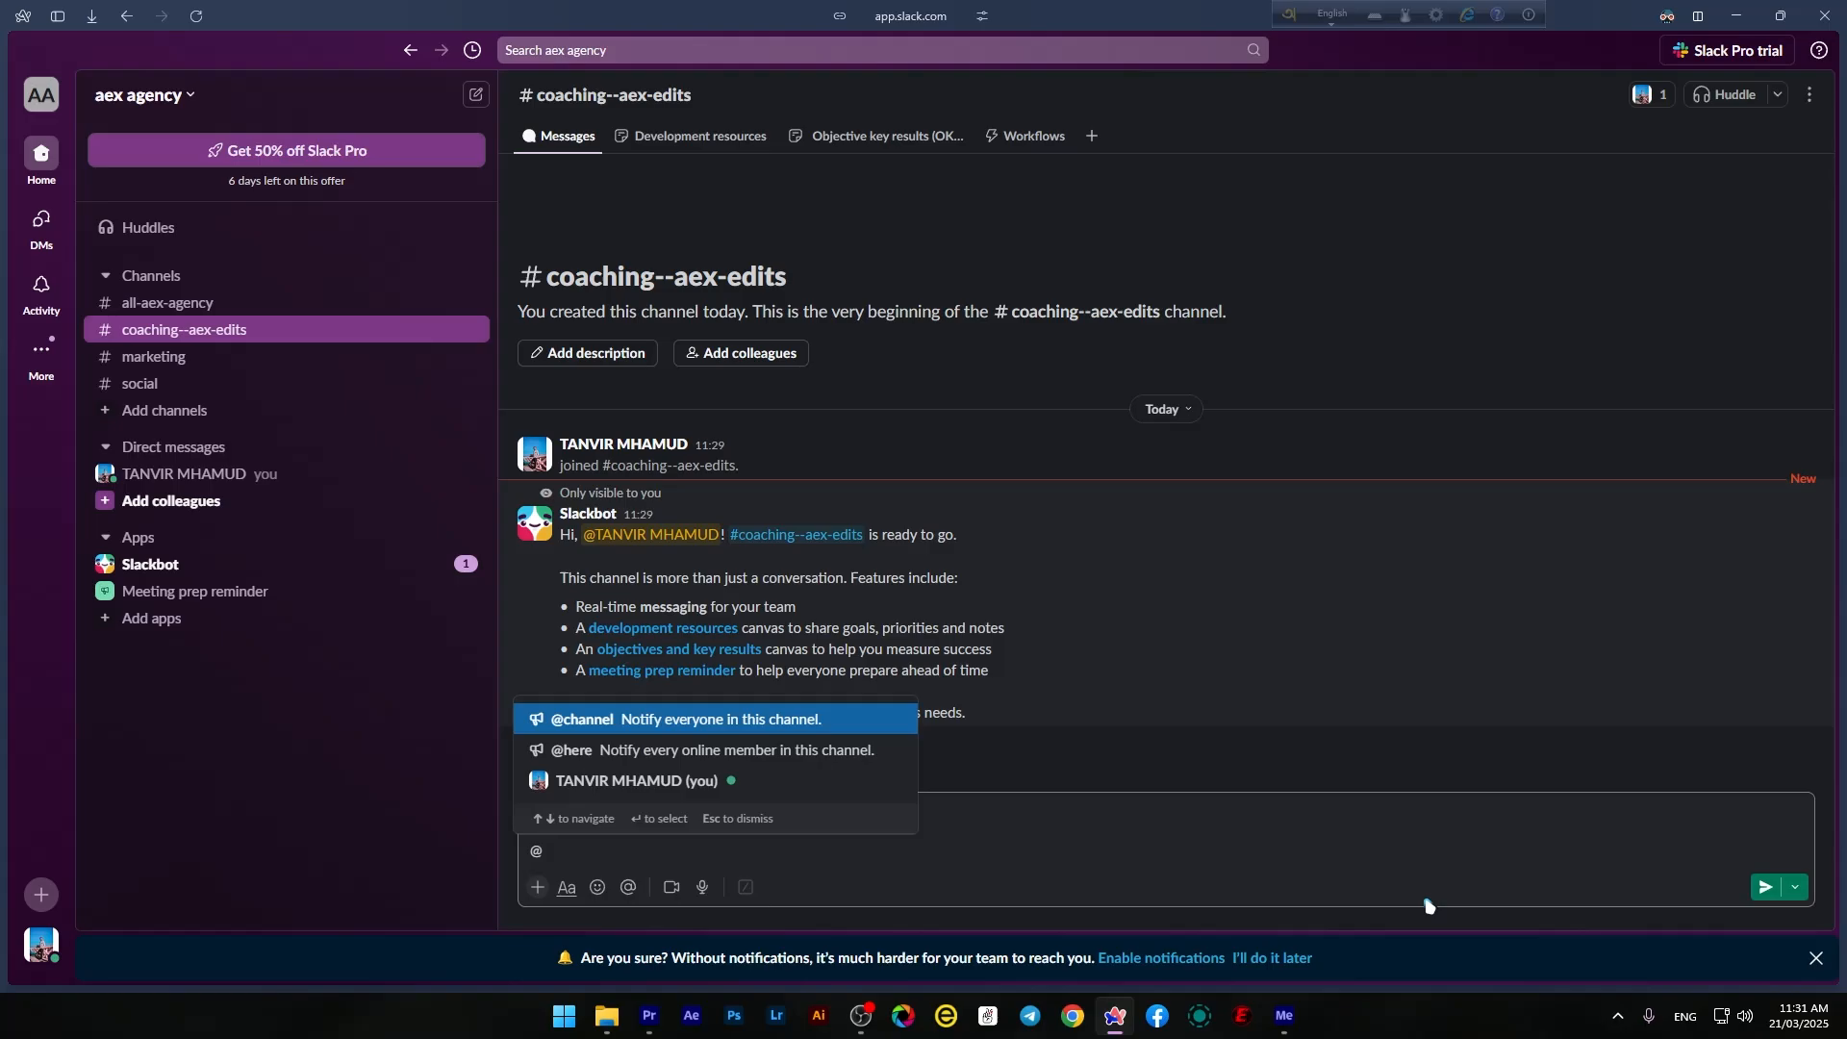
key(Down)
key(Down)
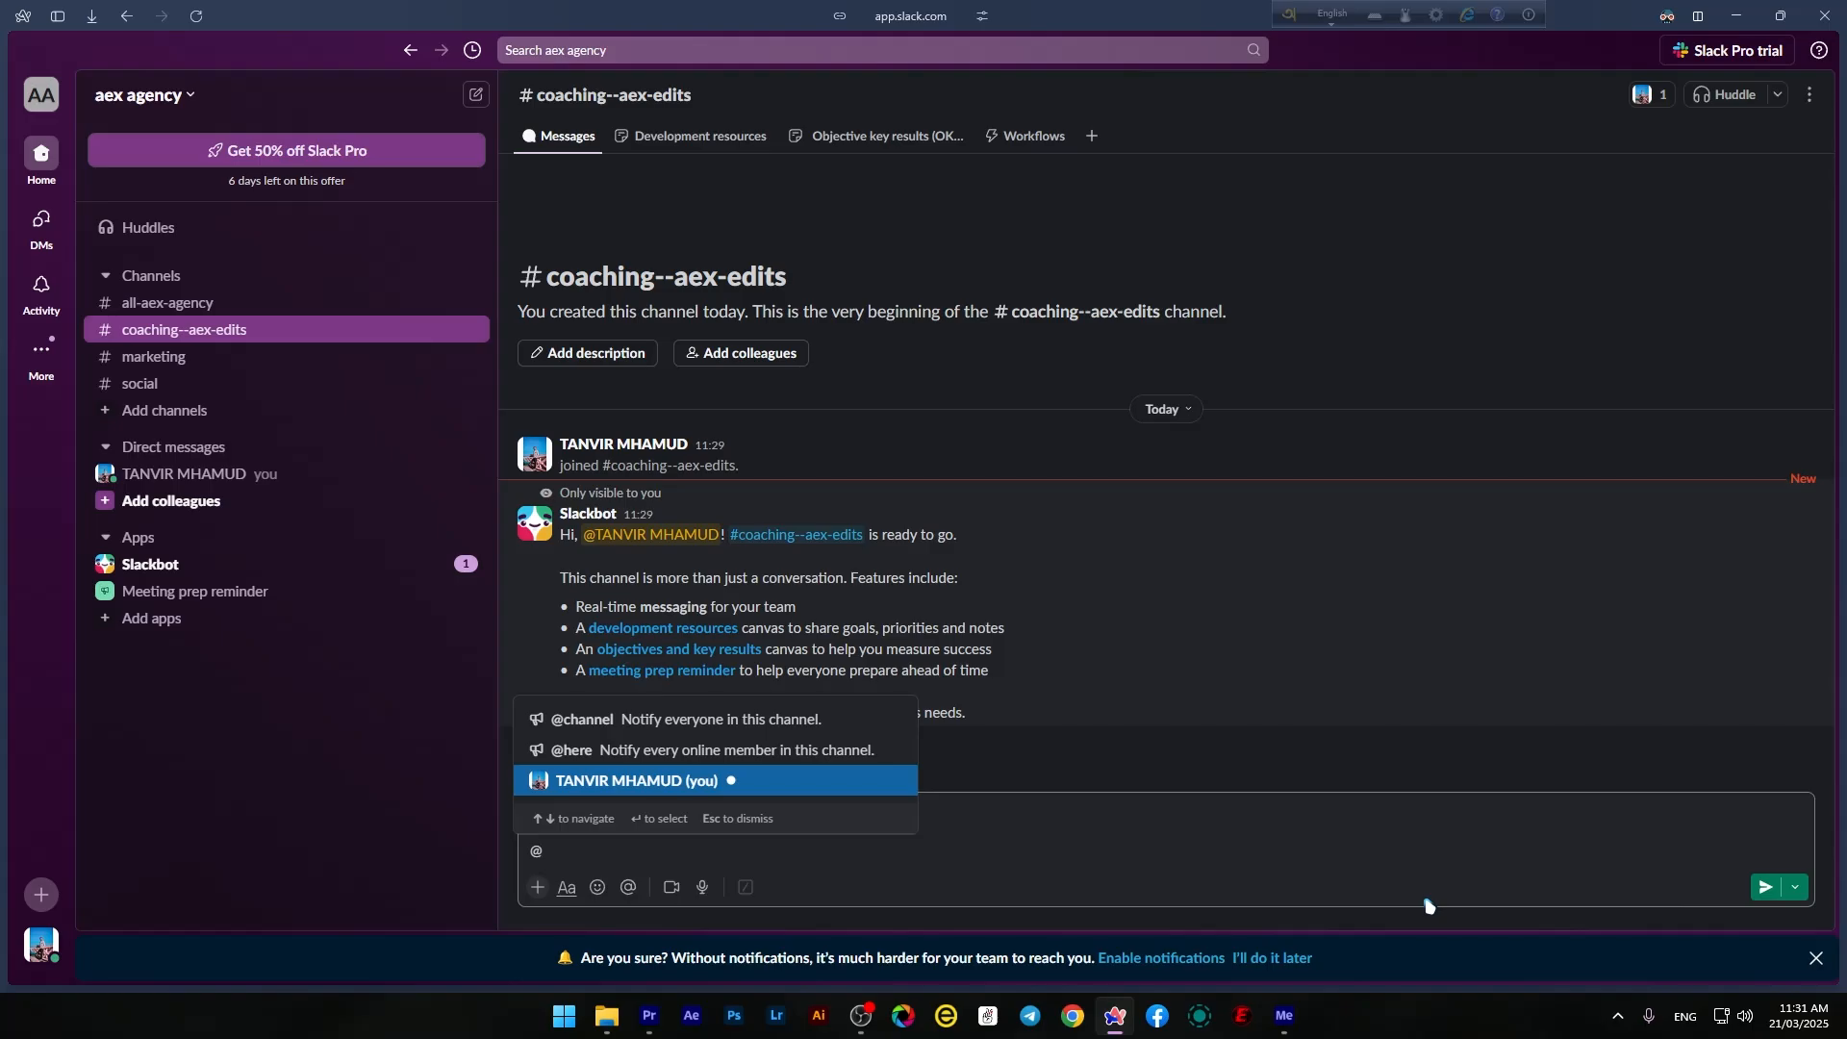
key(BackSpace)
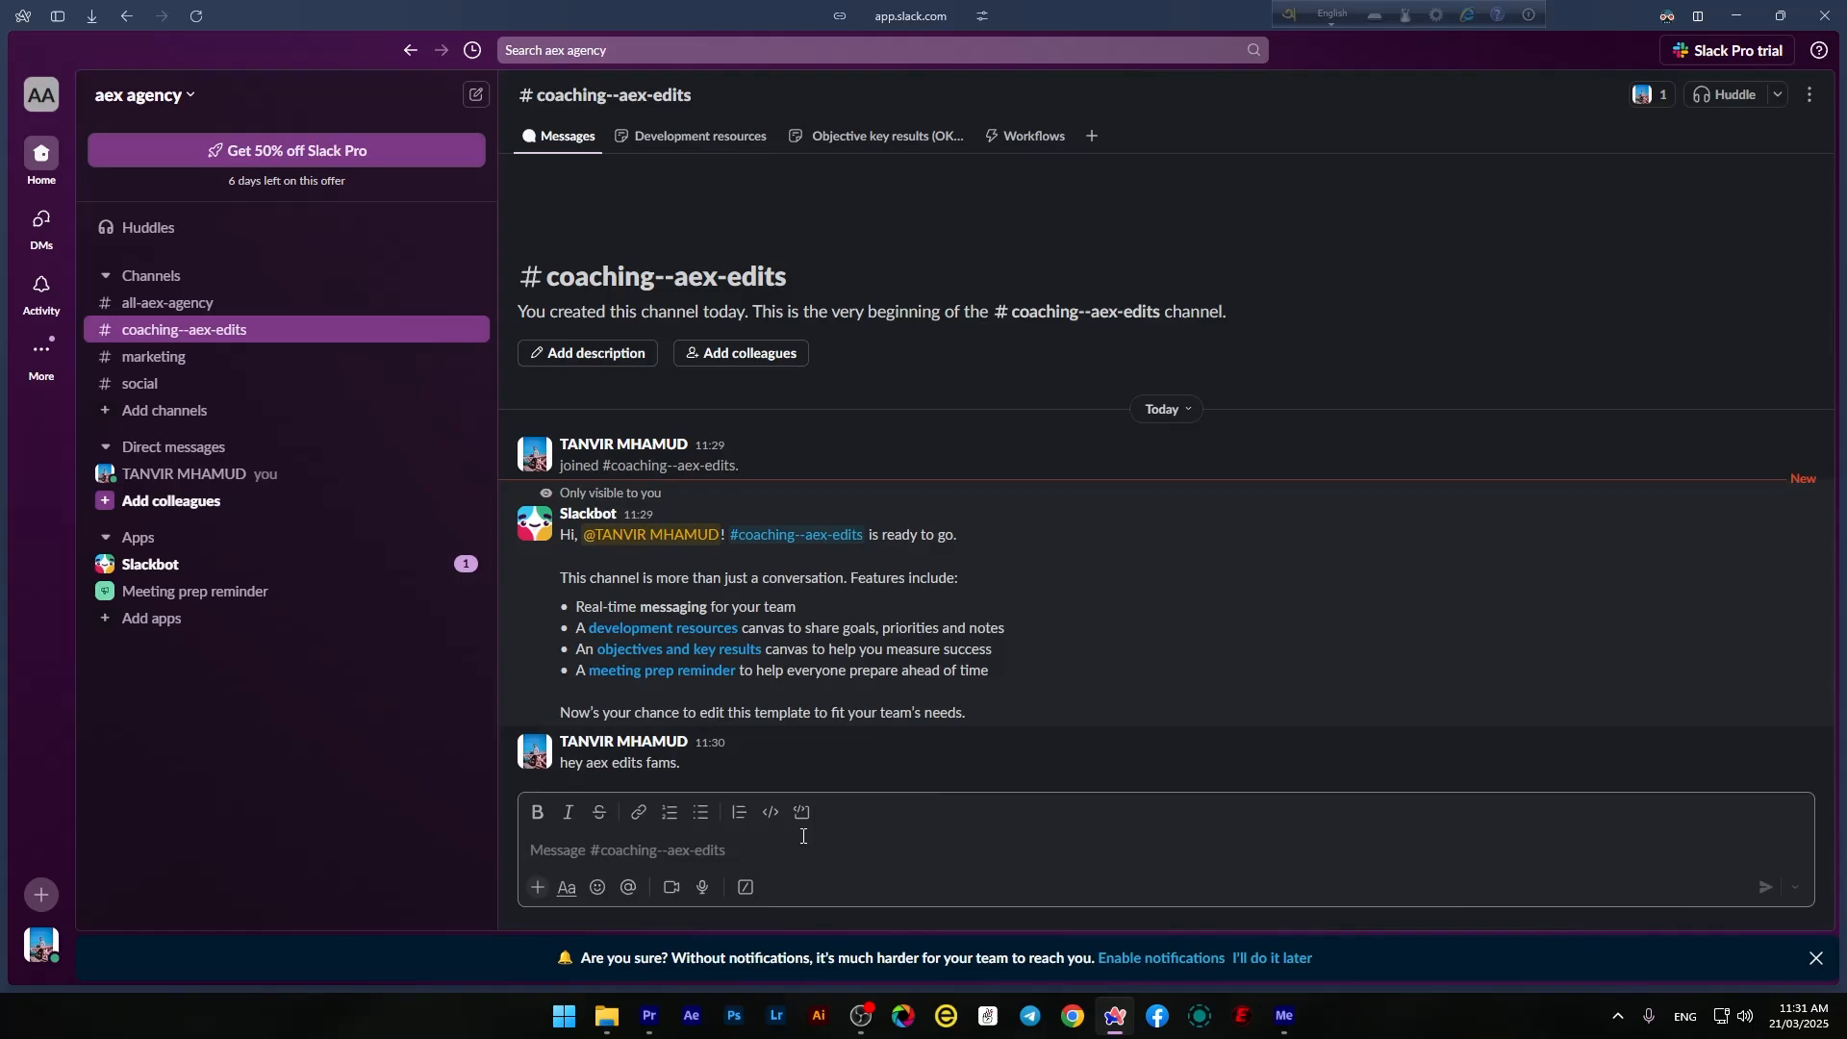
- Try out an audio clip and a video clip with screen sharing for the coaching--aex-edits channel
click(703, 890)
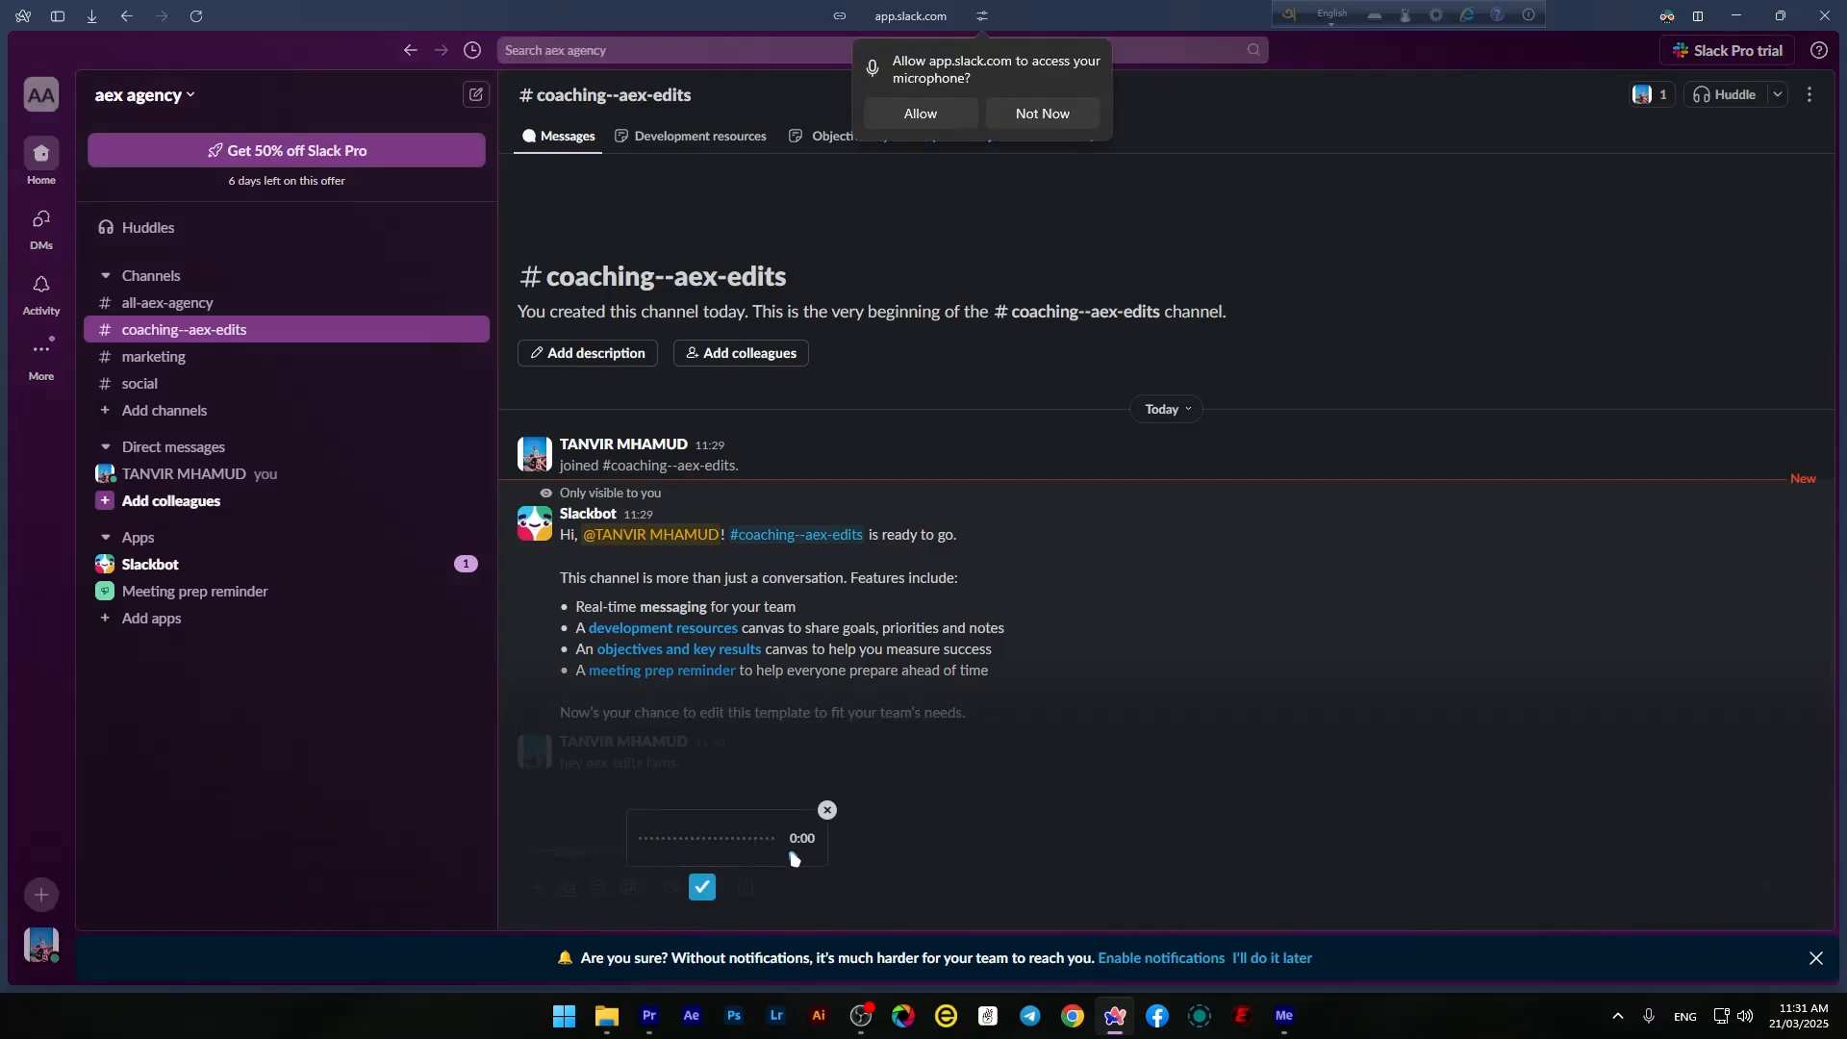
click(827, 812)
click(1137, 445)
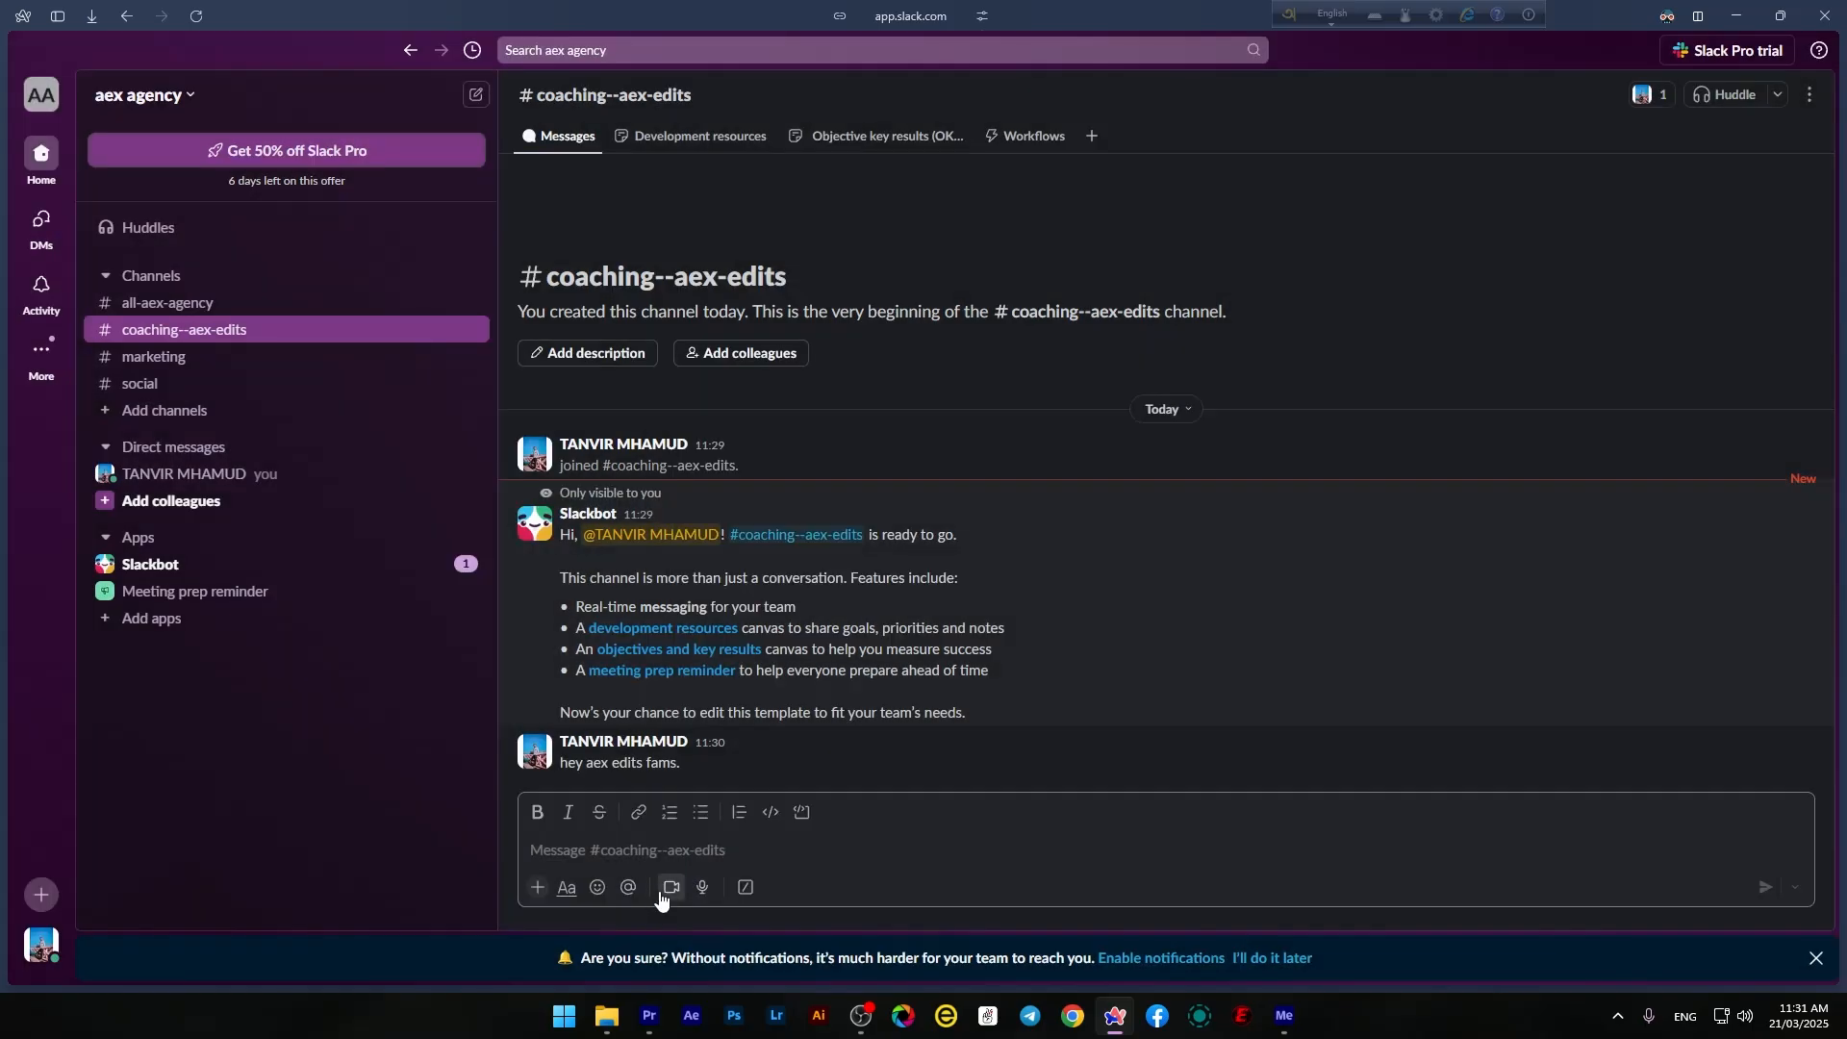
click(672, 887)
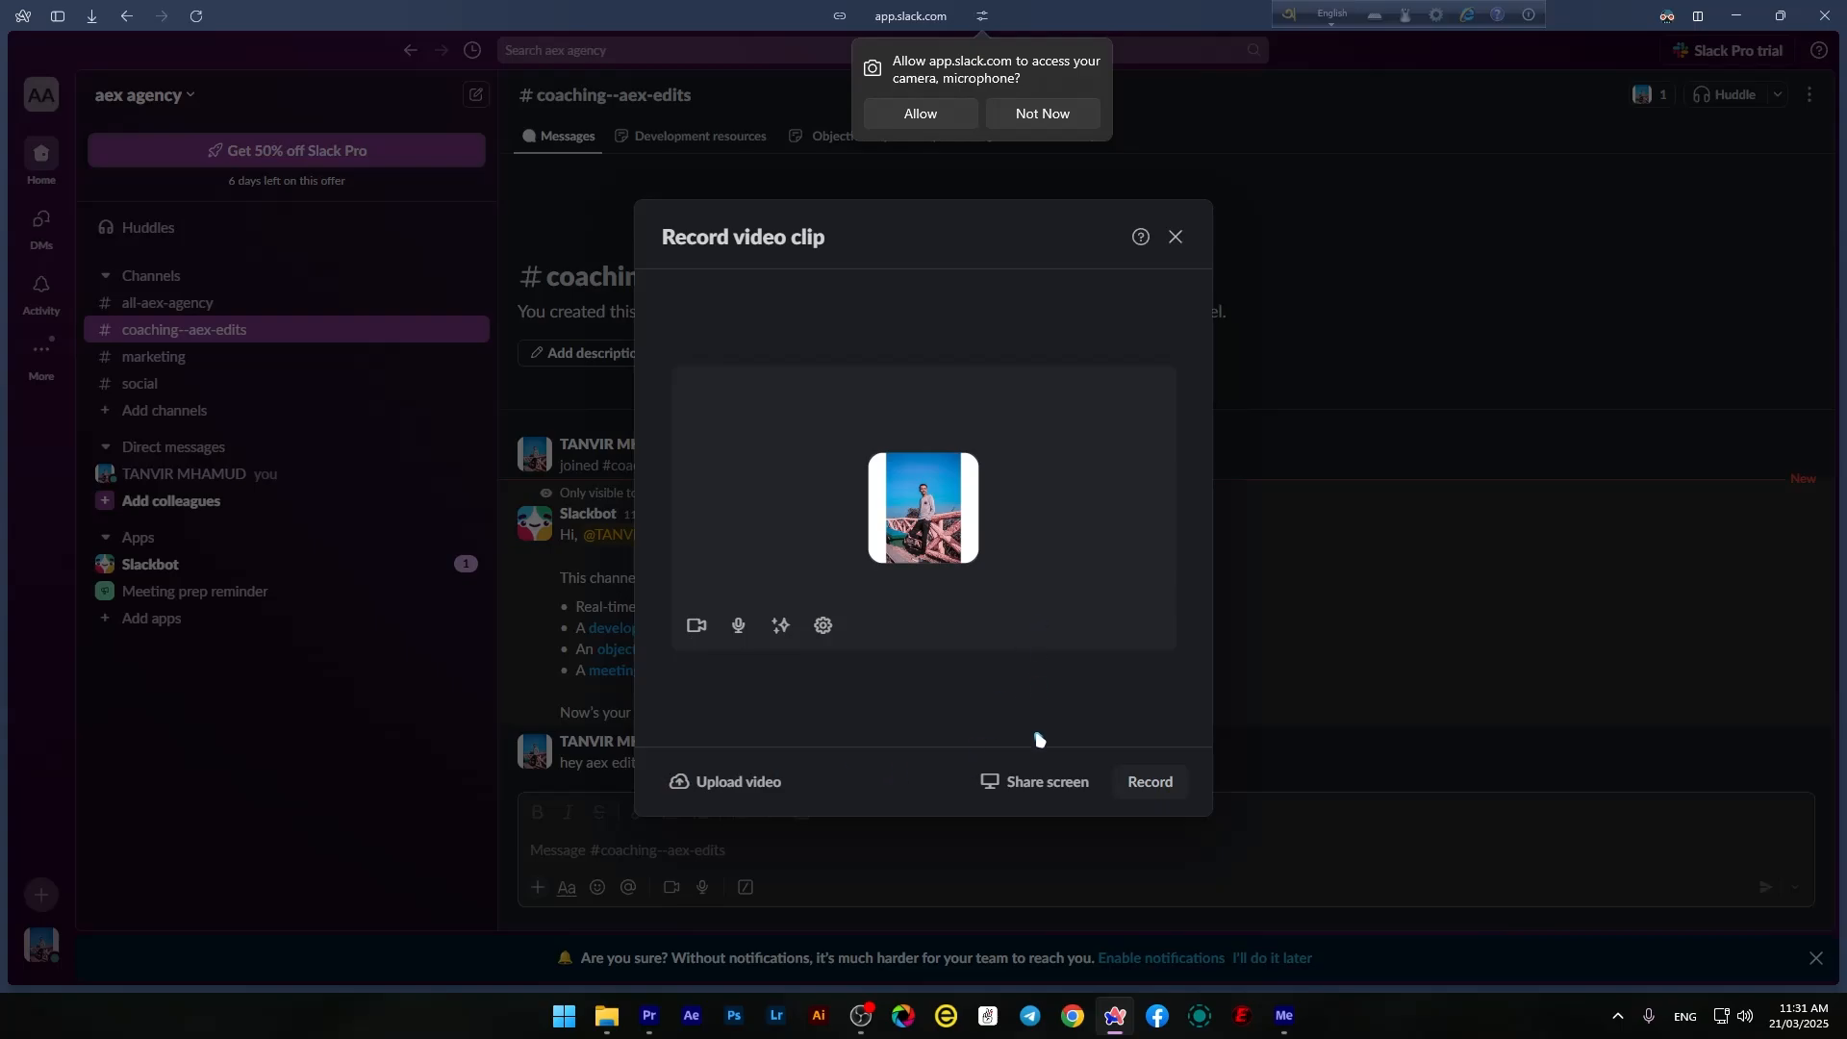
click(1023, 784)
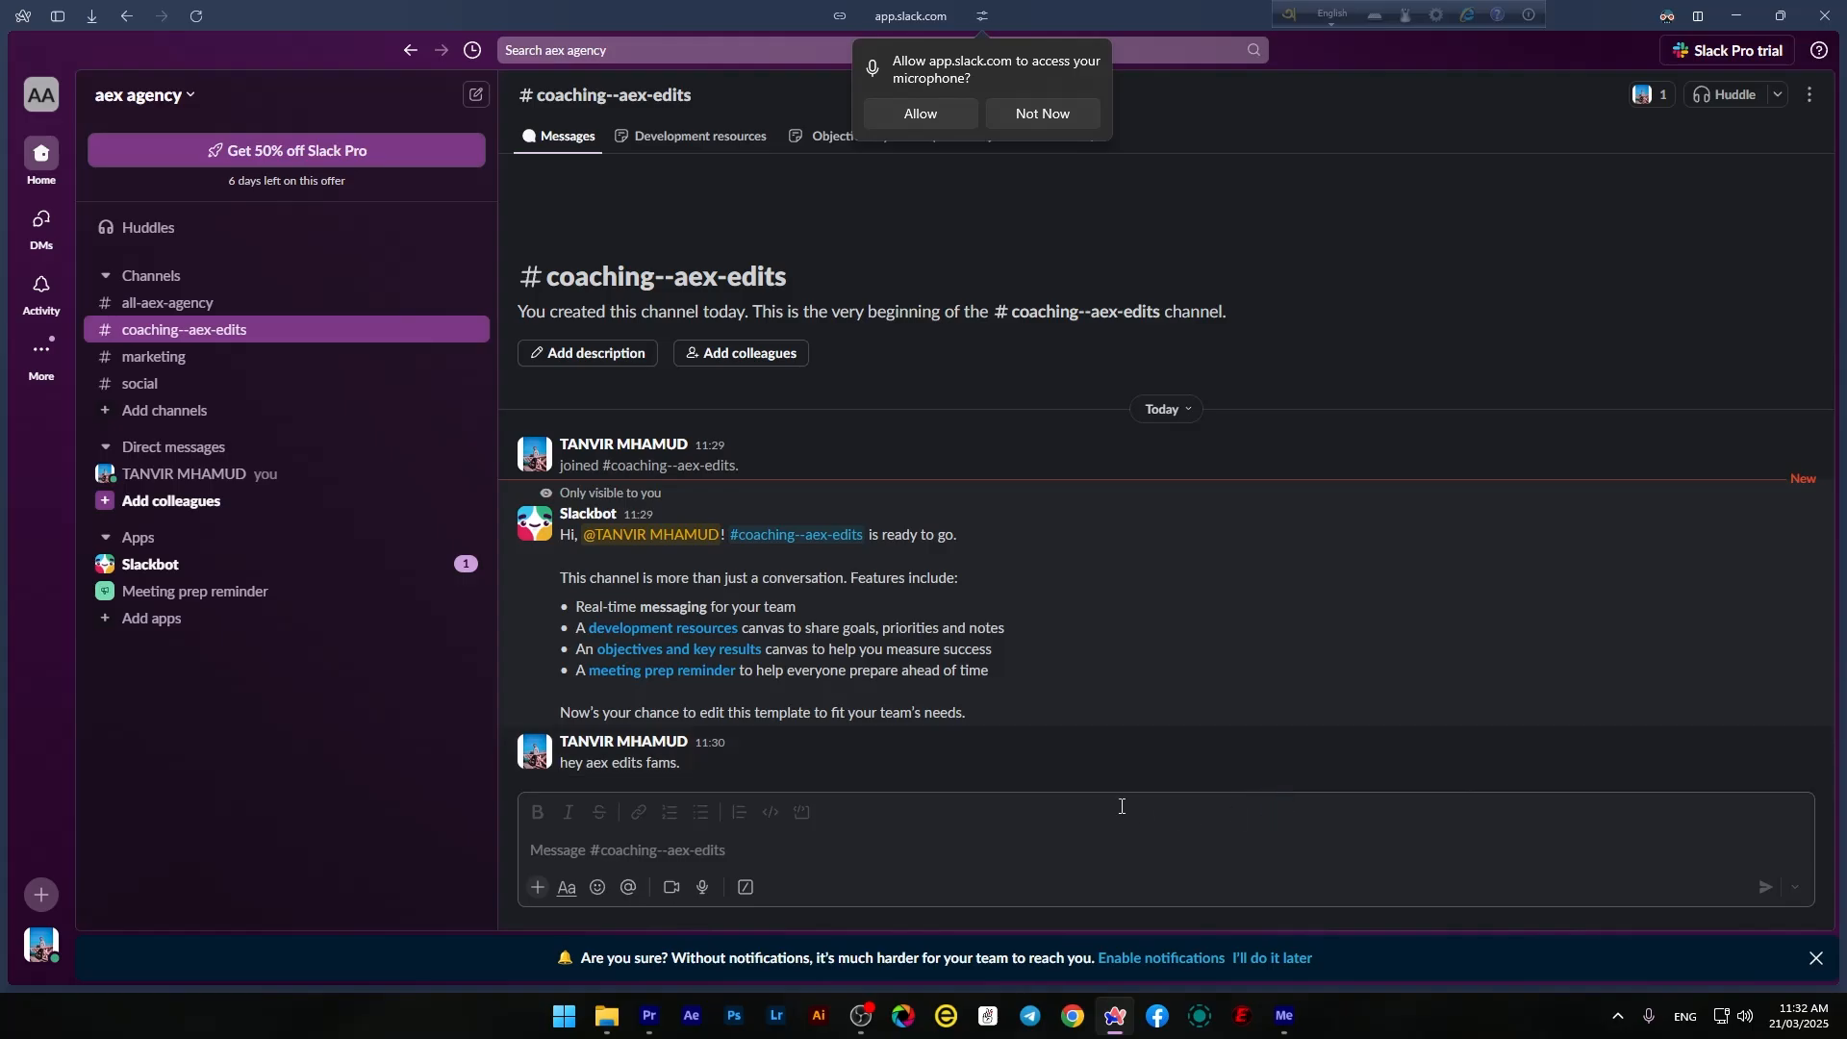
- Pin the "hey aex edits fams." message to the coaching--aex-edits channel
click(1799, 730)
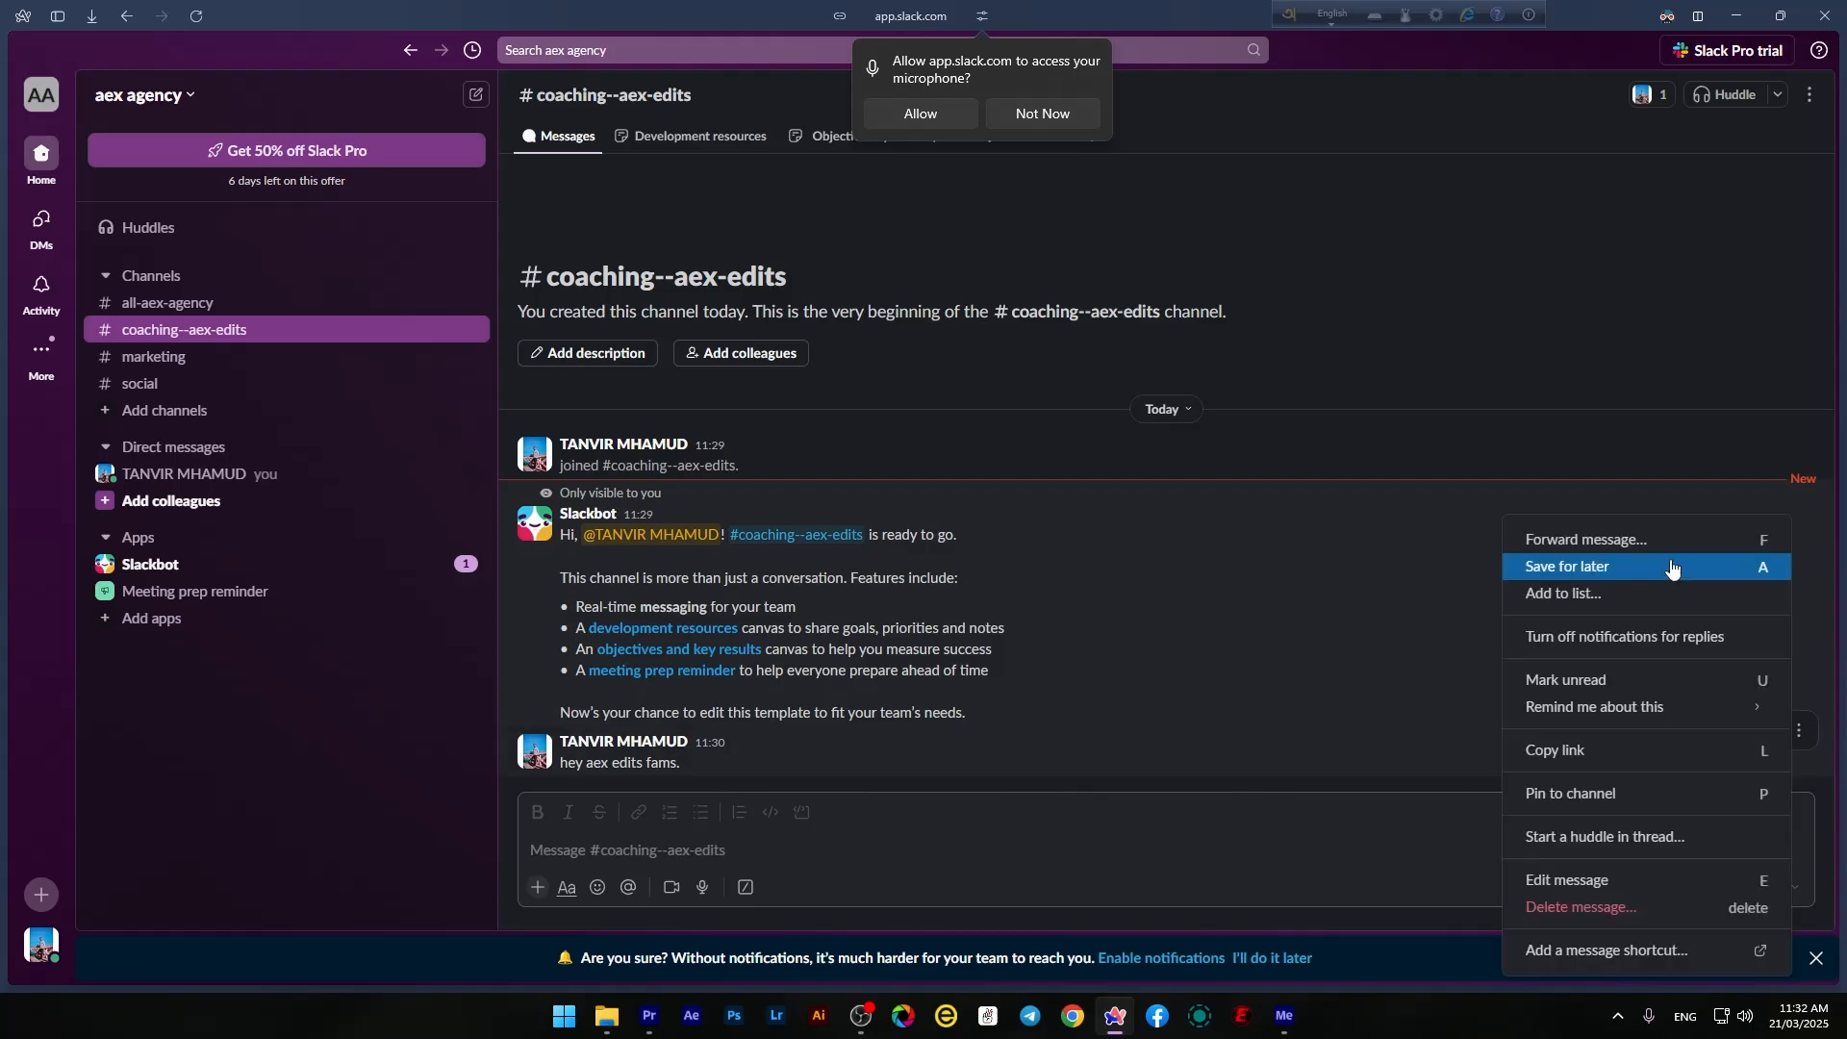
click(1629, 813)
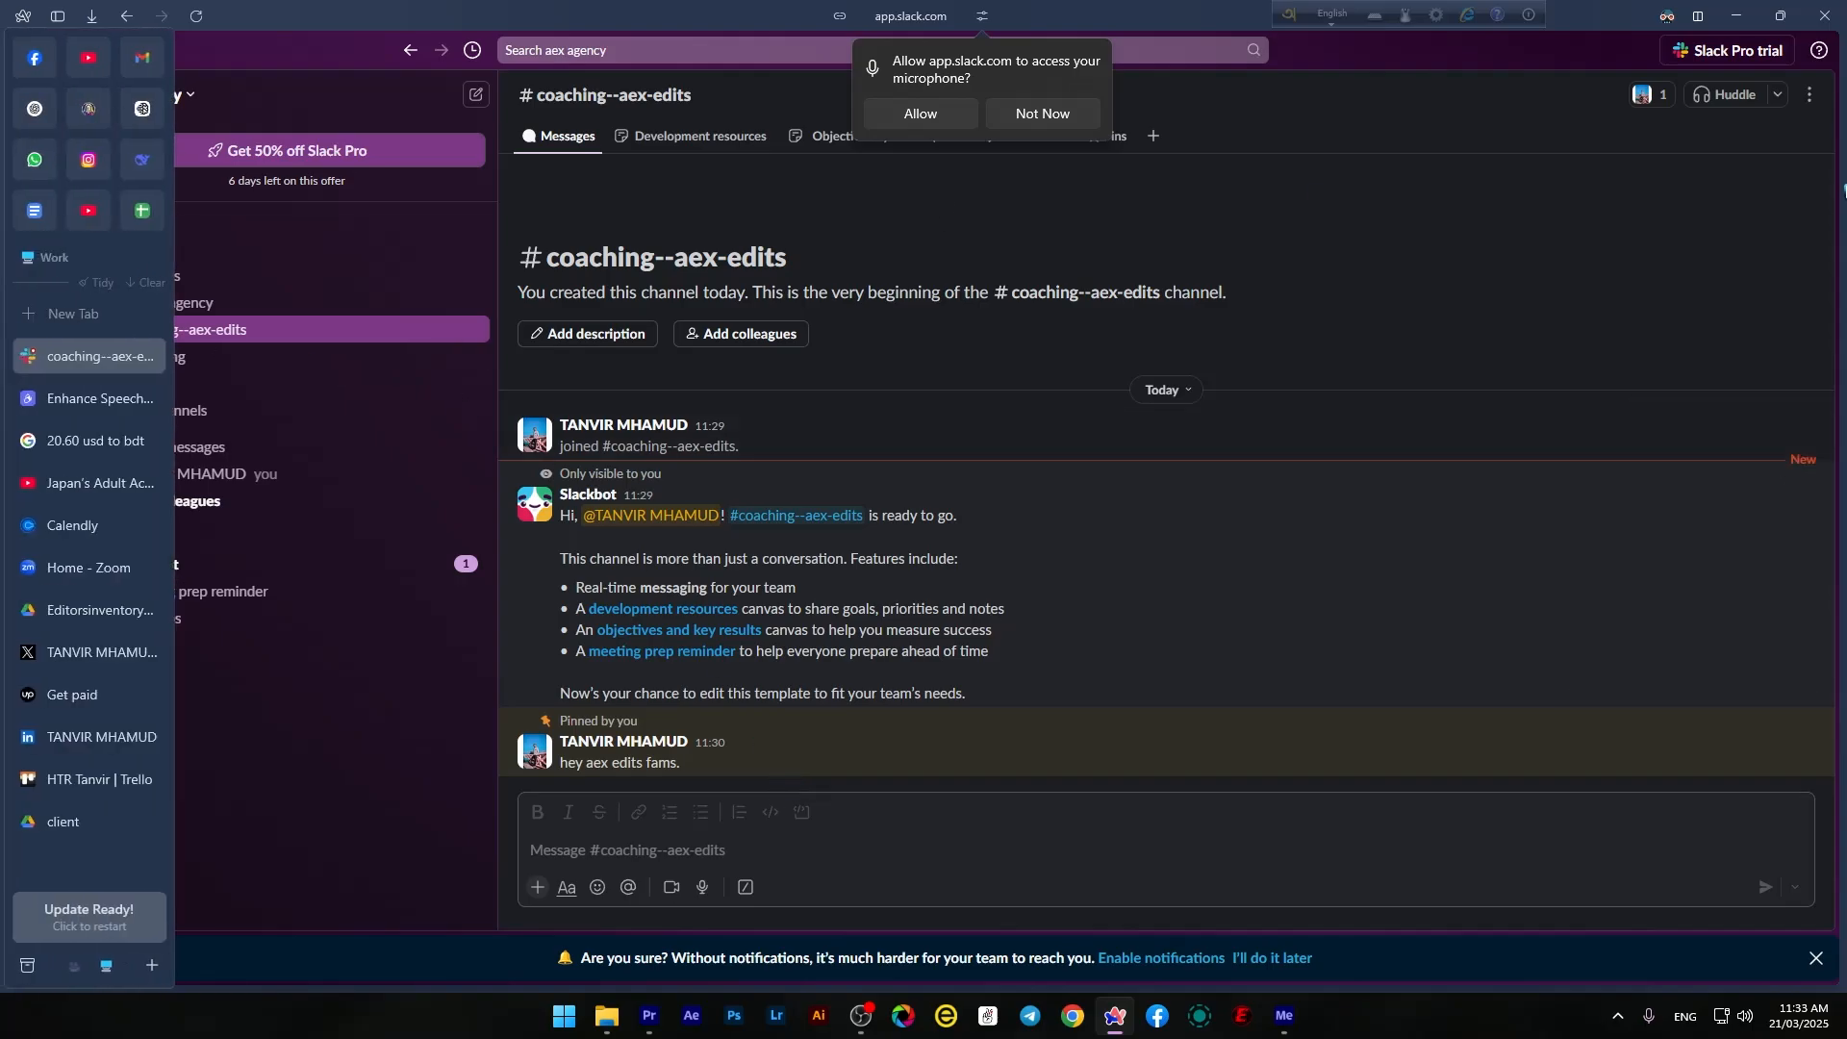
click(1667, 101)
key(Escape)
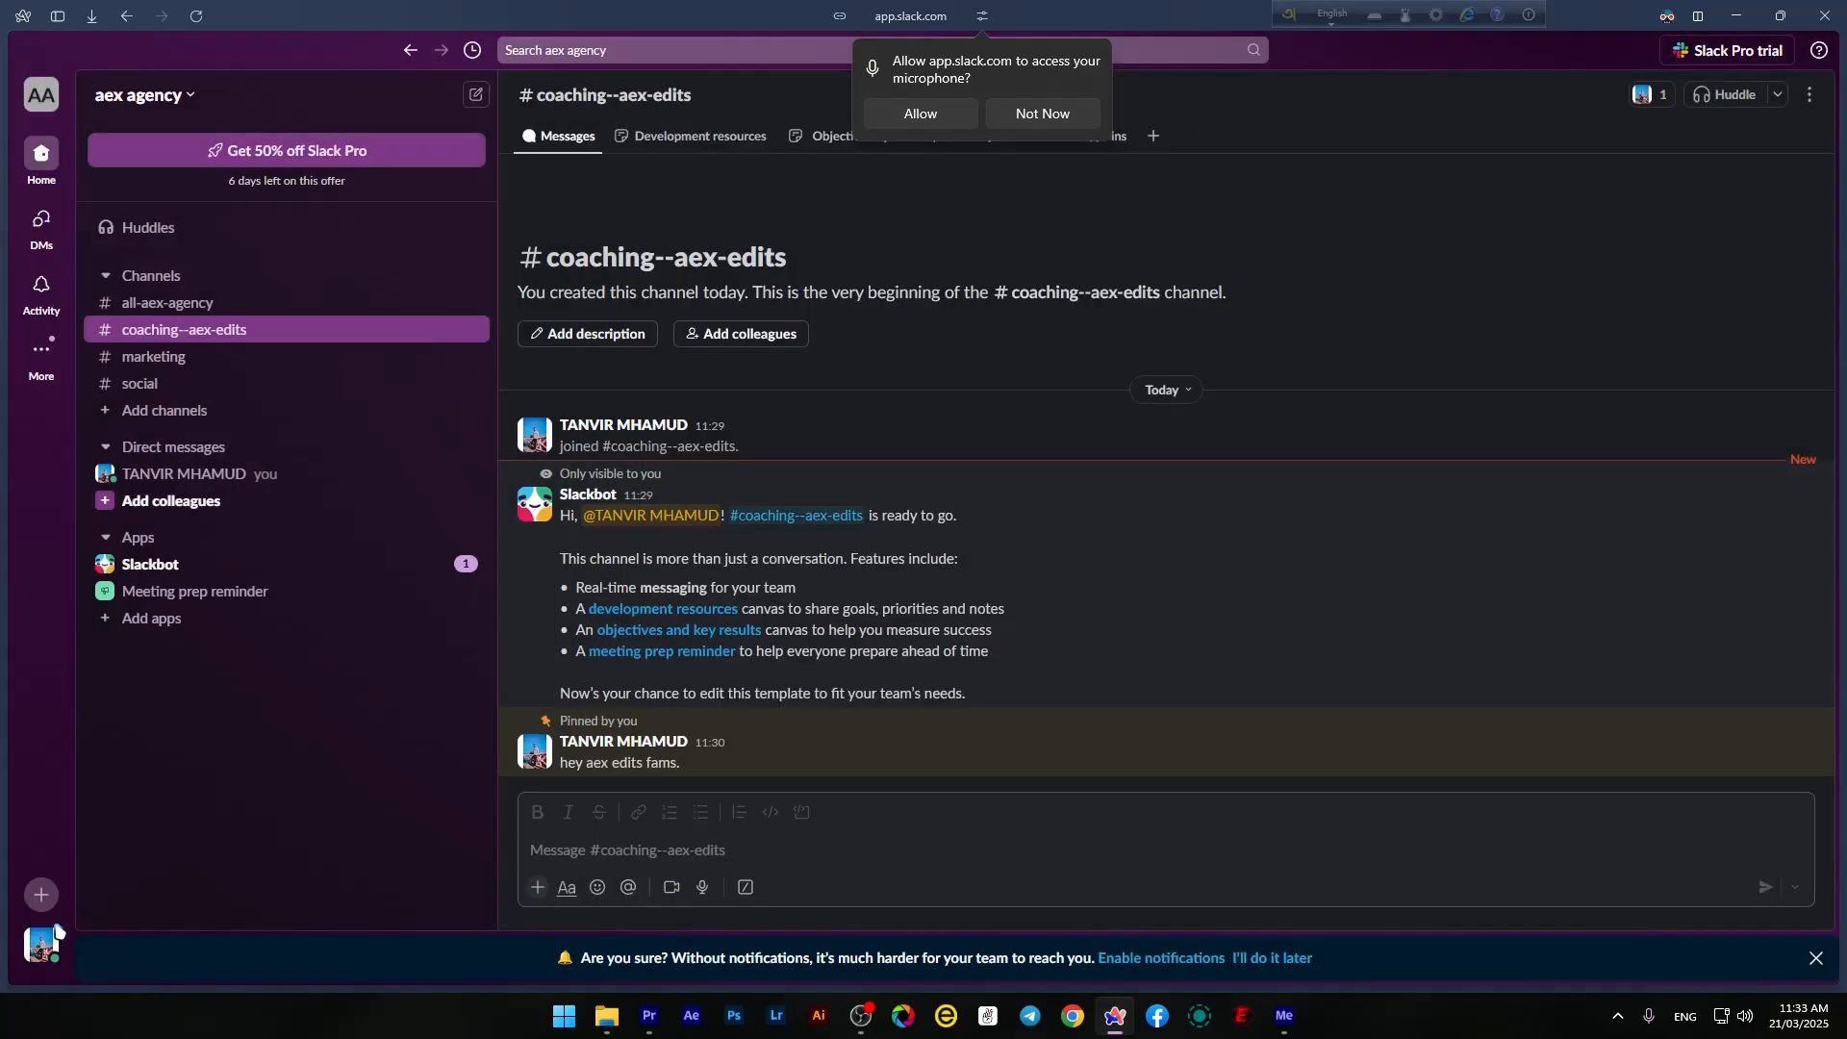
- Set your own availability to away
click(48, 945)
click(55, 948)
click(40, 947)
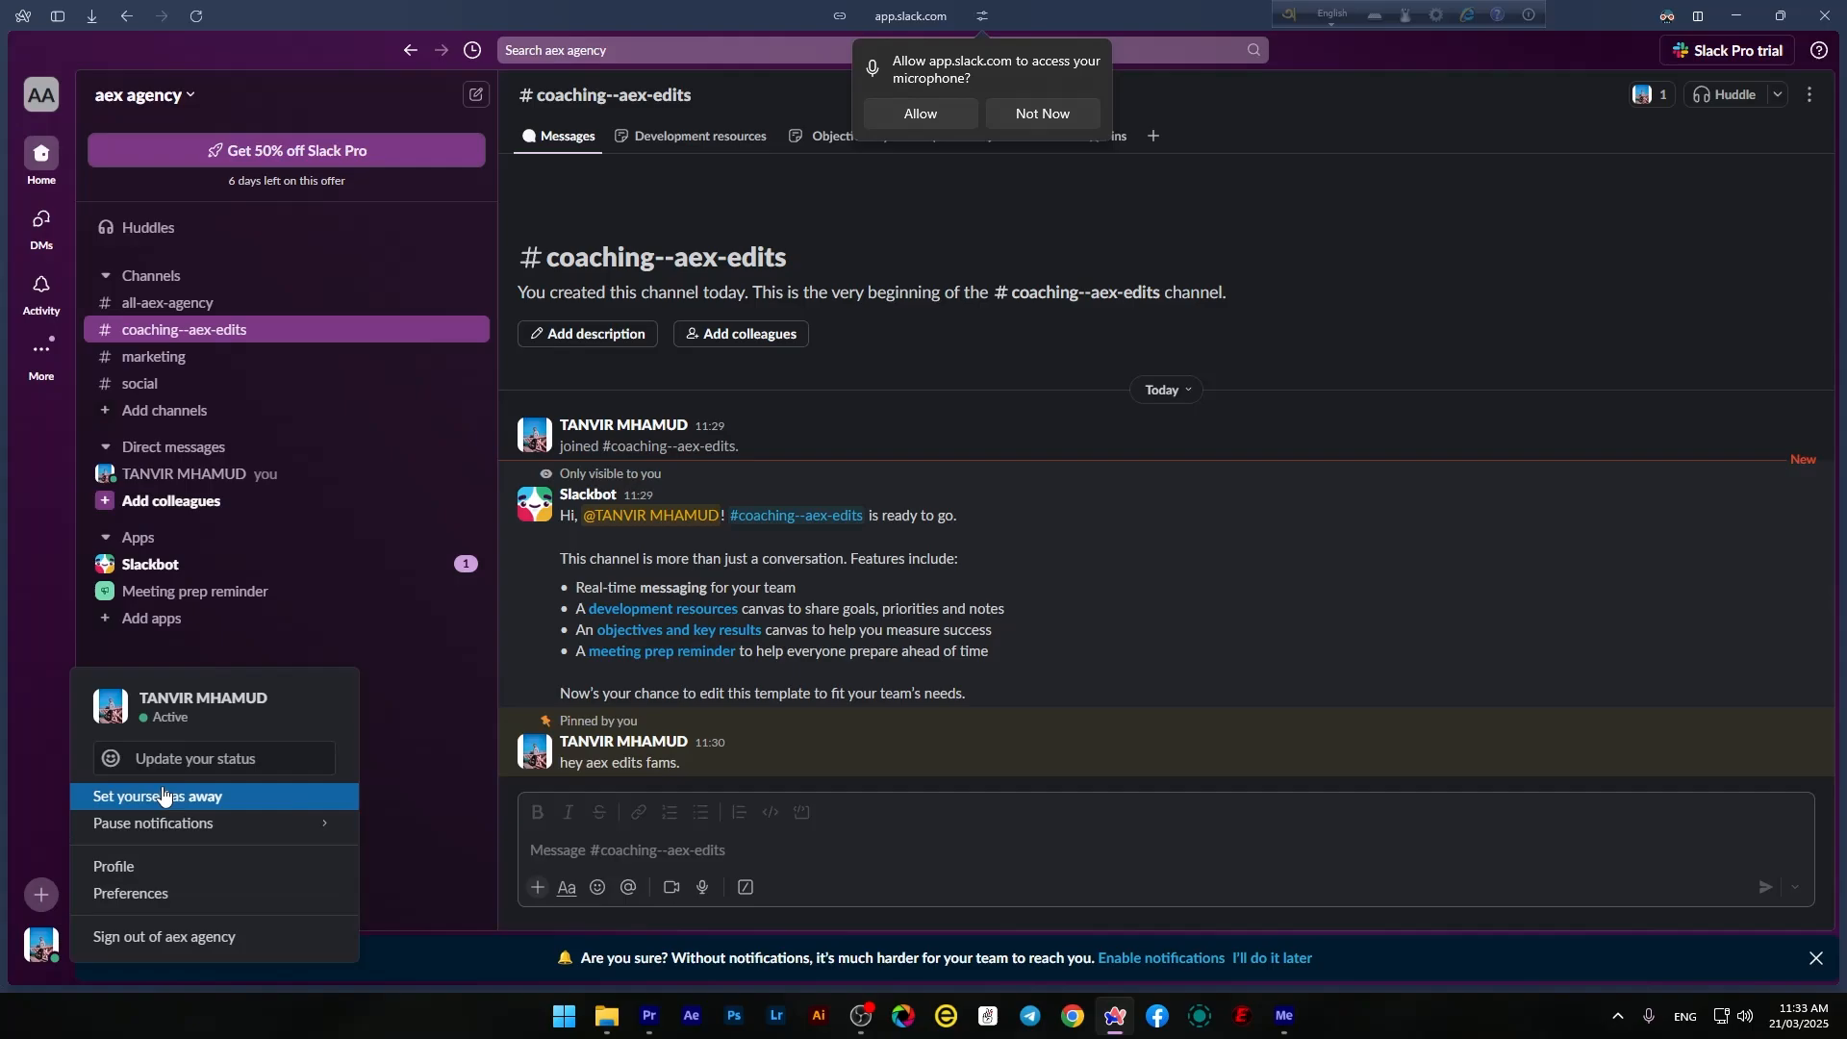
click(211, 798)
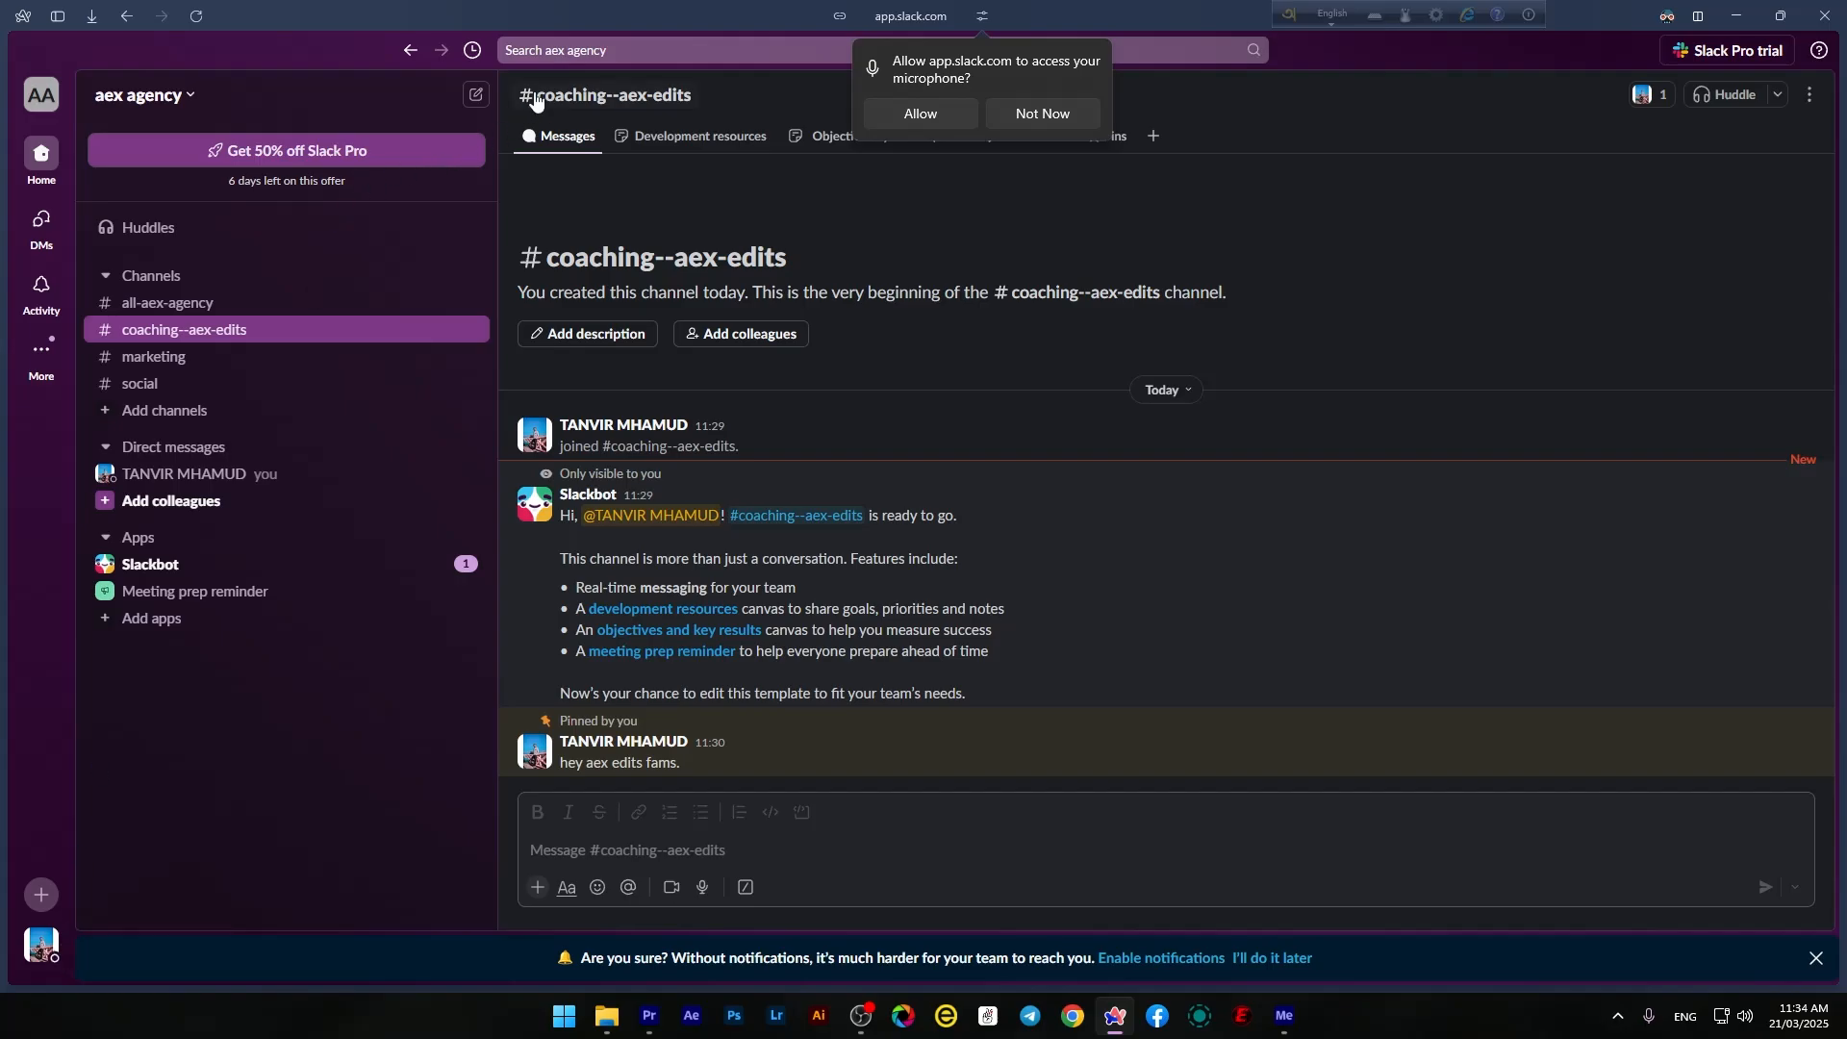
- Search the workspace for "hey" and open the matching message from the coaching--aex-edits channel
click(556, 52)
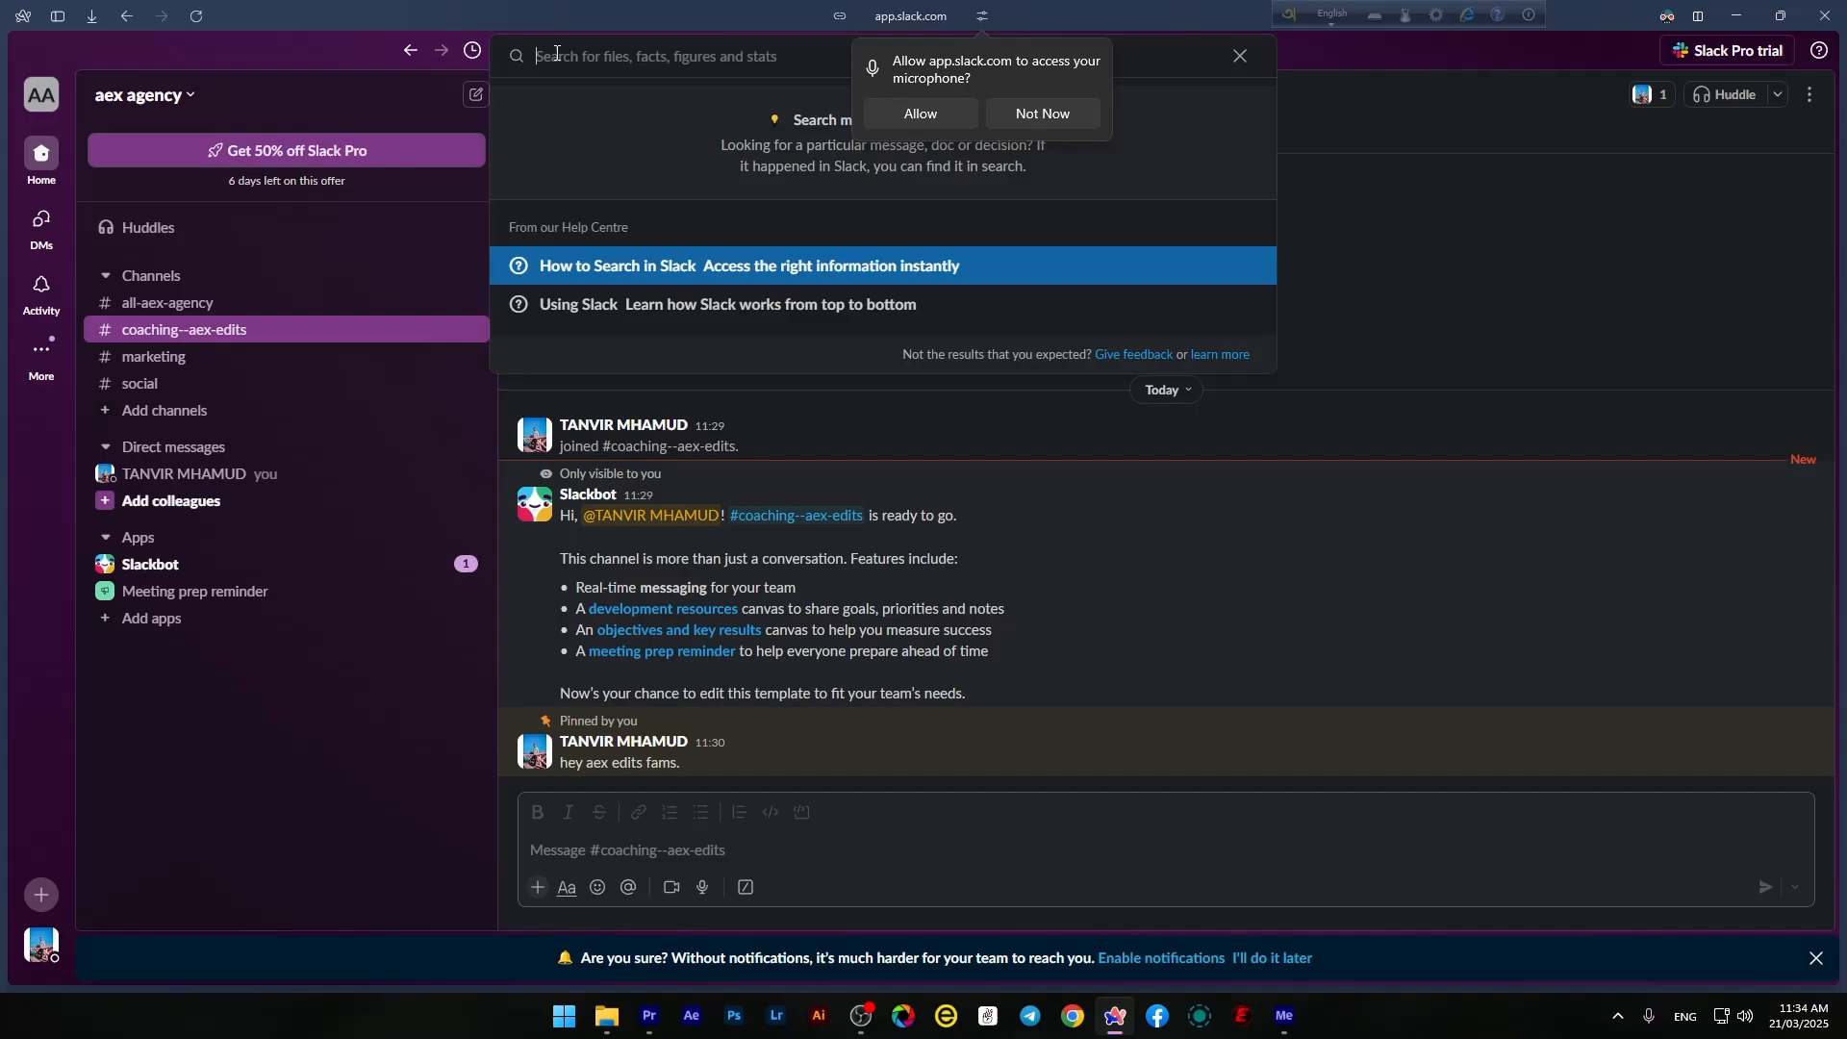
text(hey)
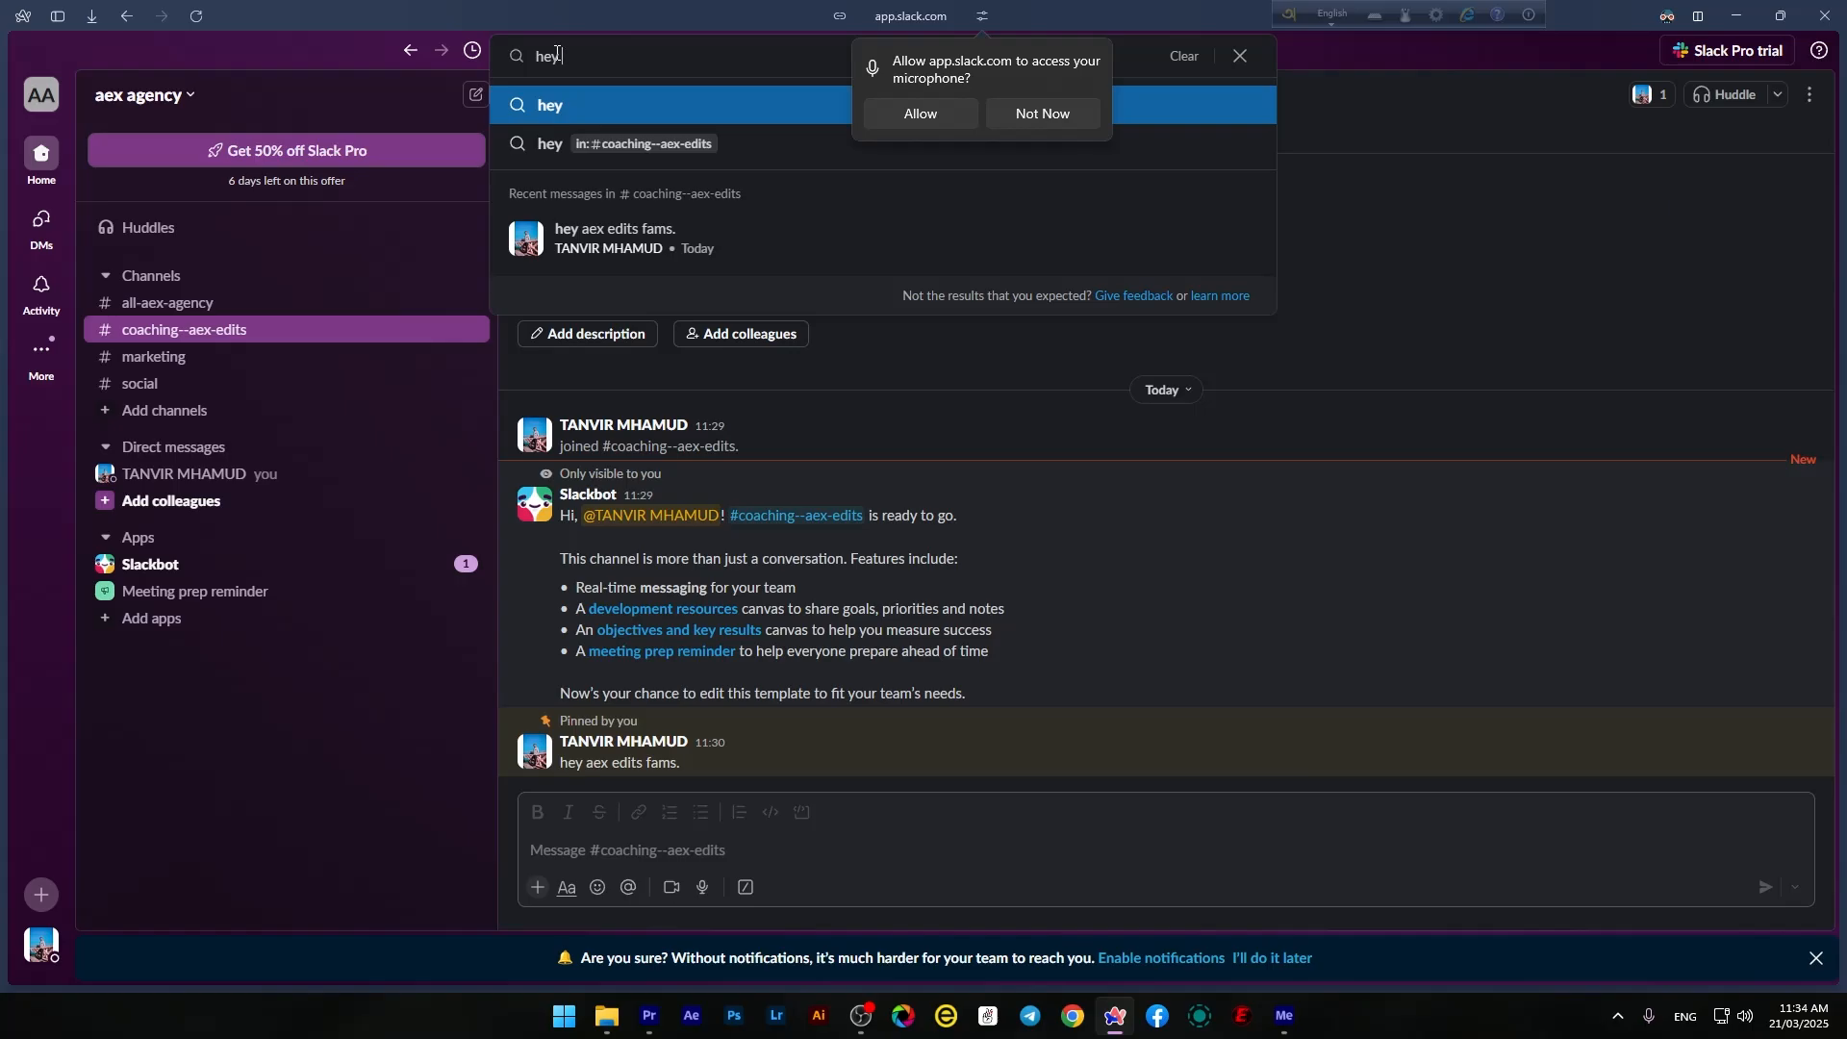
click(665, 241)
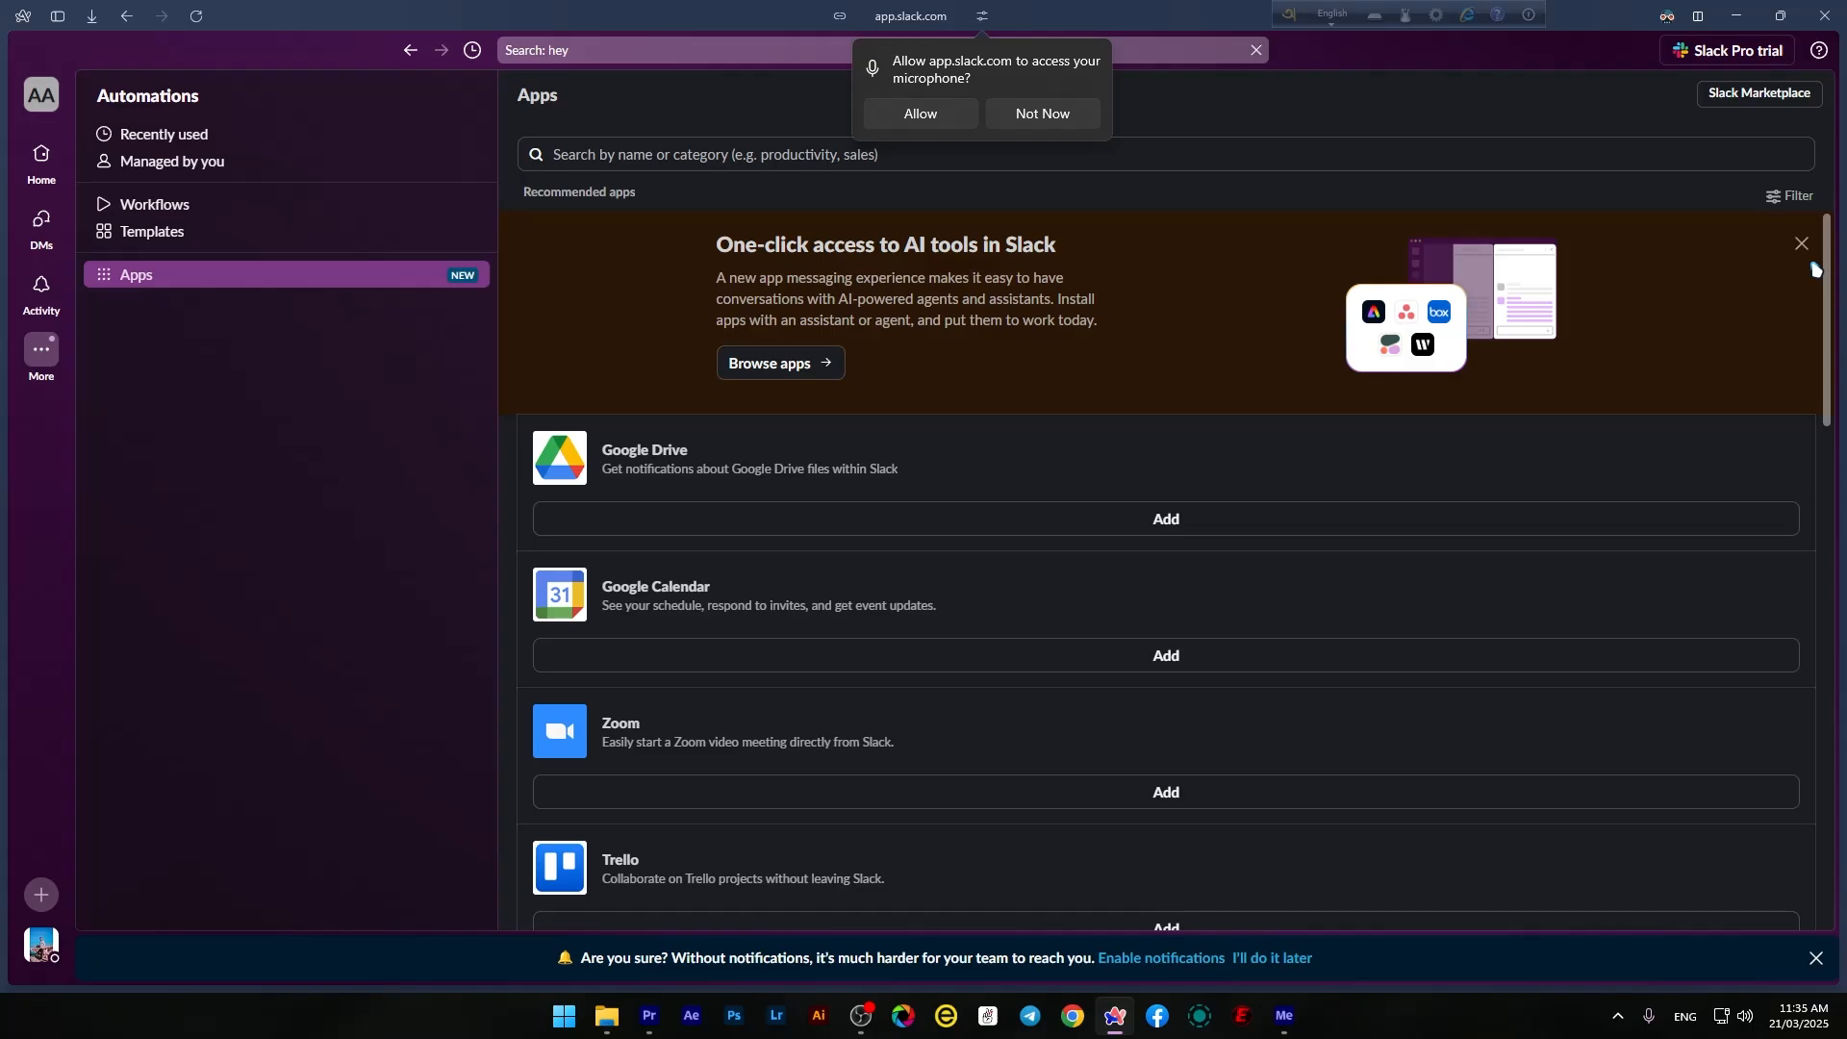
- Browse the recommended apps that can be added to the workspace and open the Google Drive app
key(alt+Left)
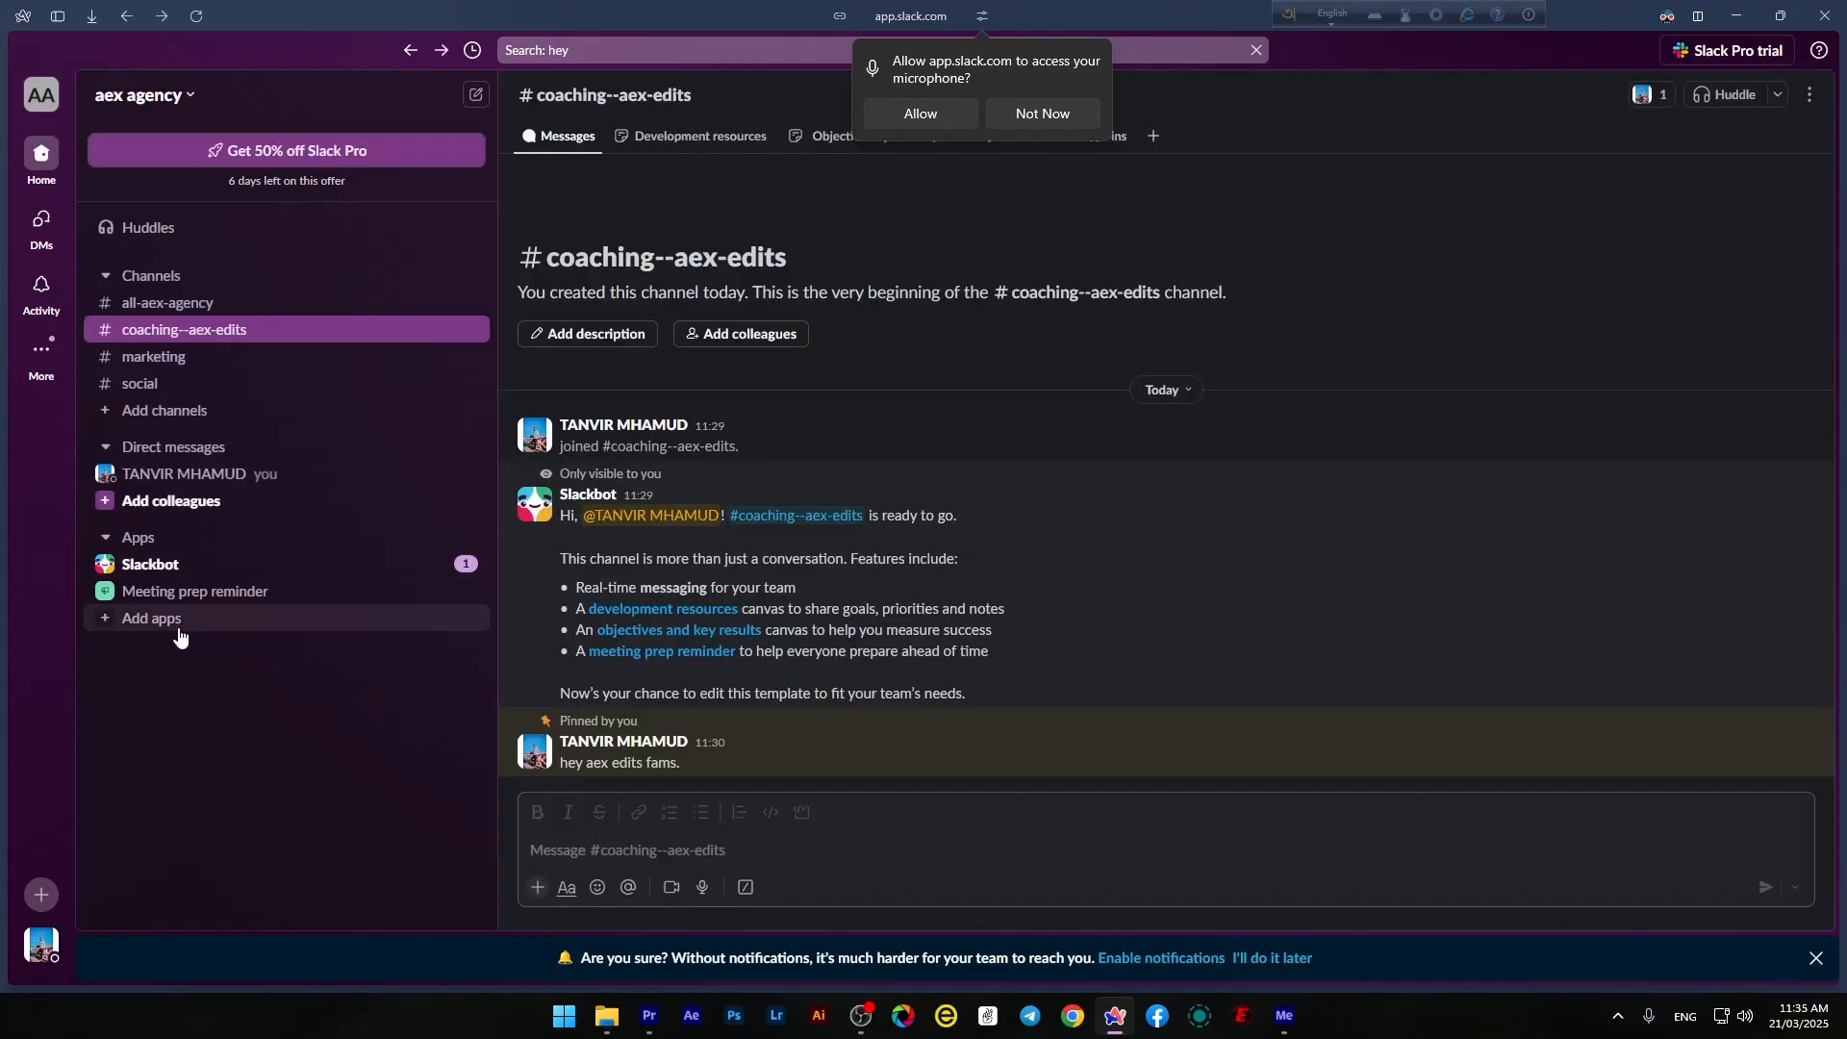
click(178, 635)
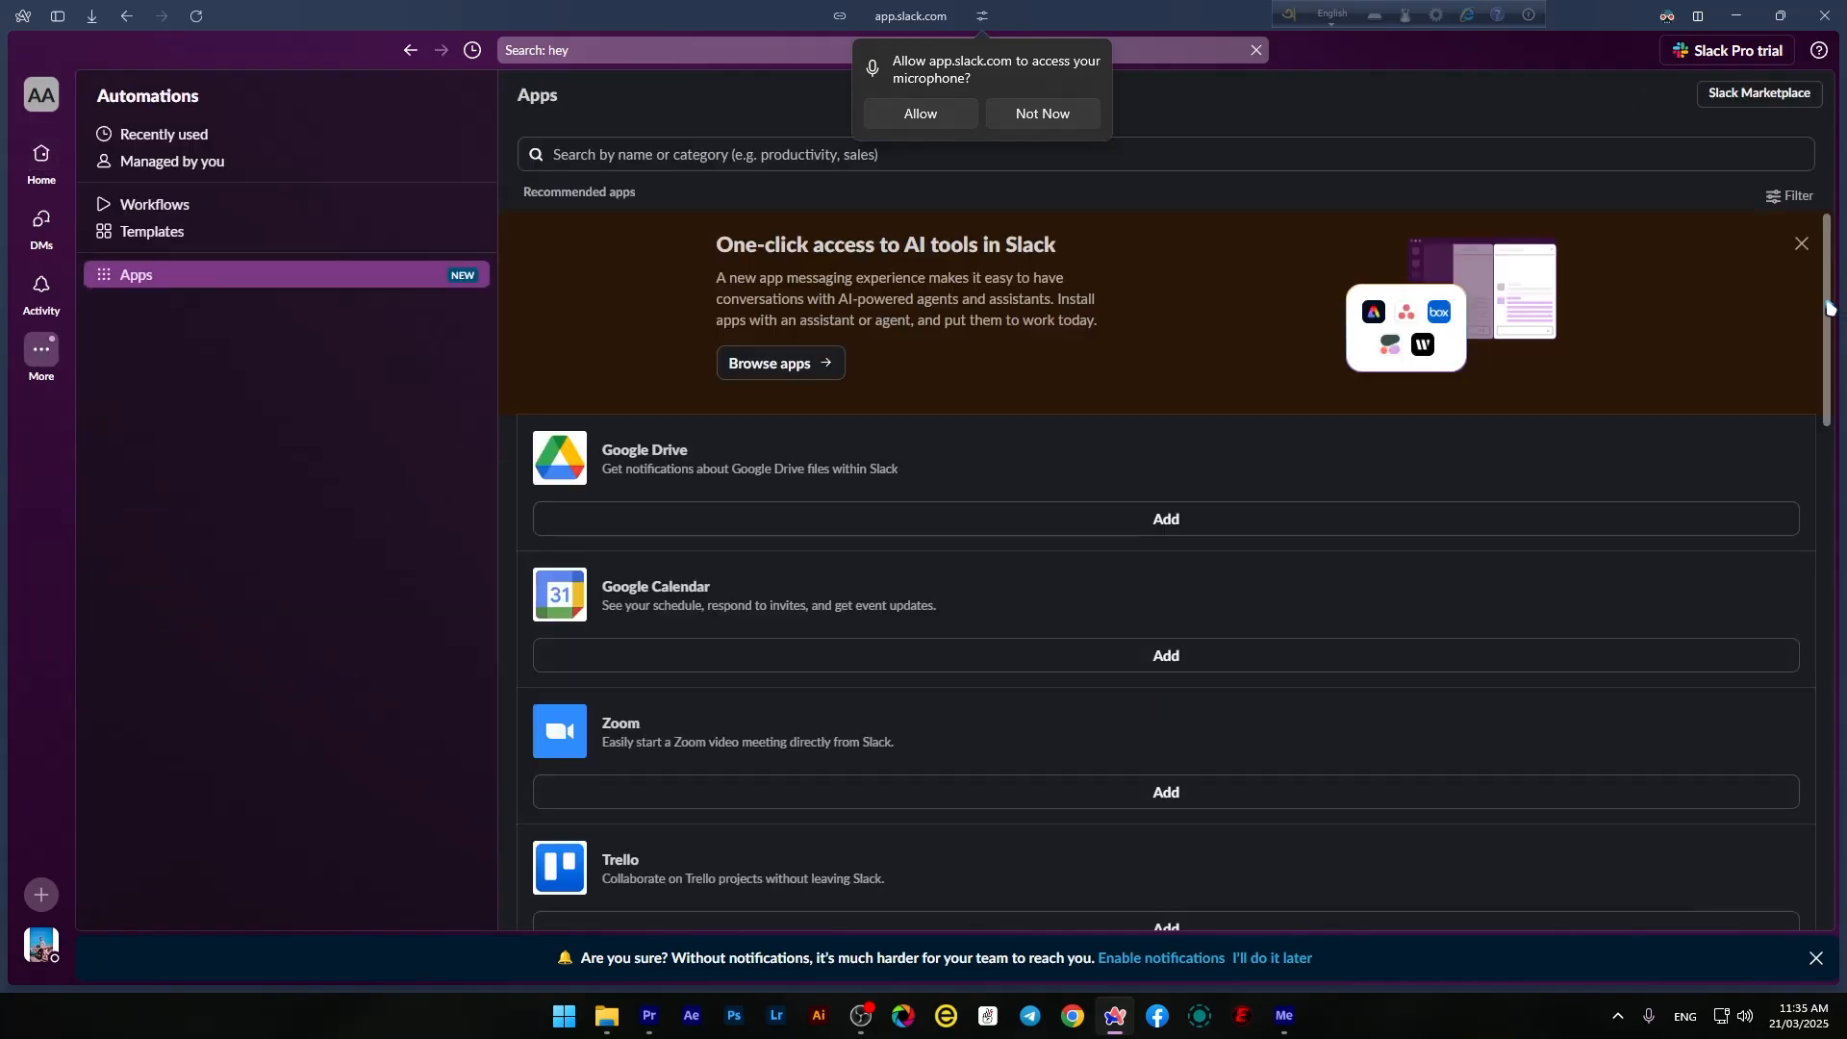
drag(1829, 346, 1837, 671)
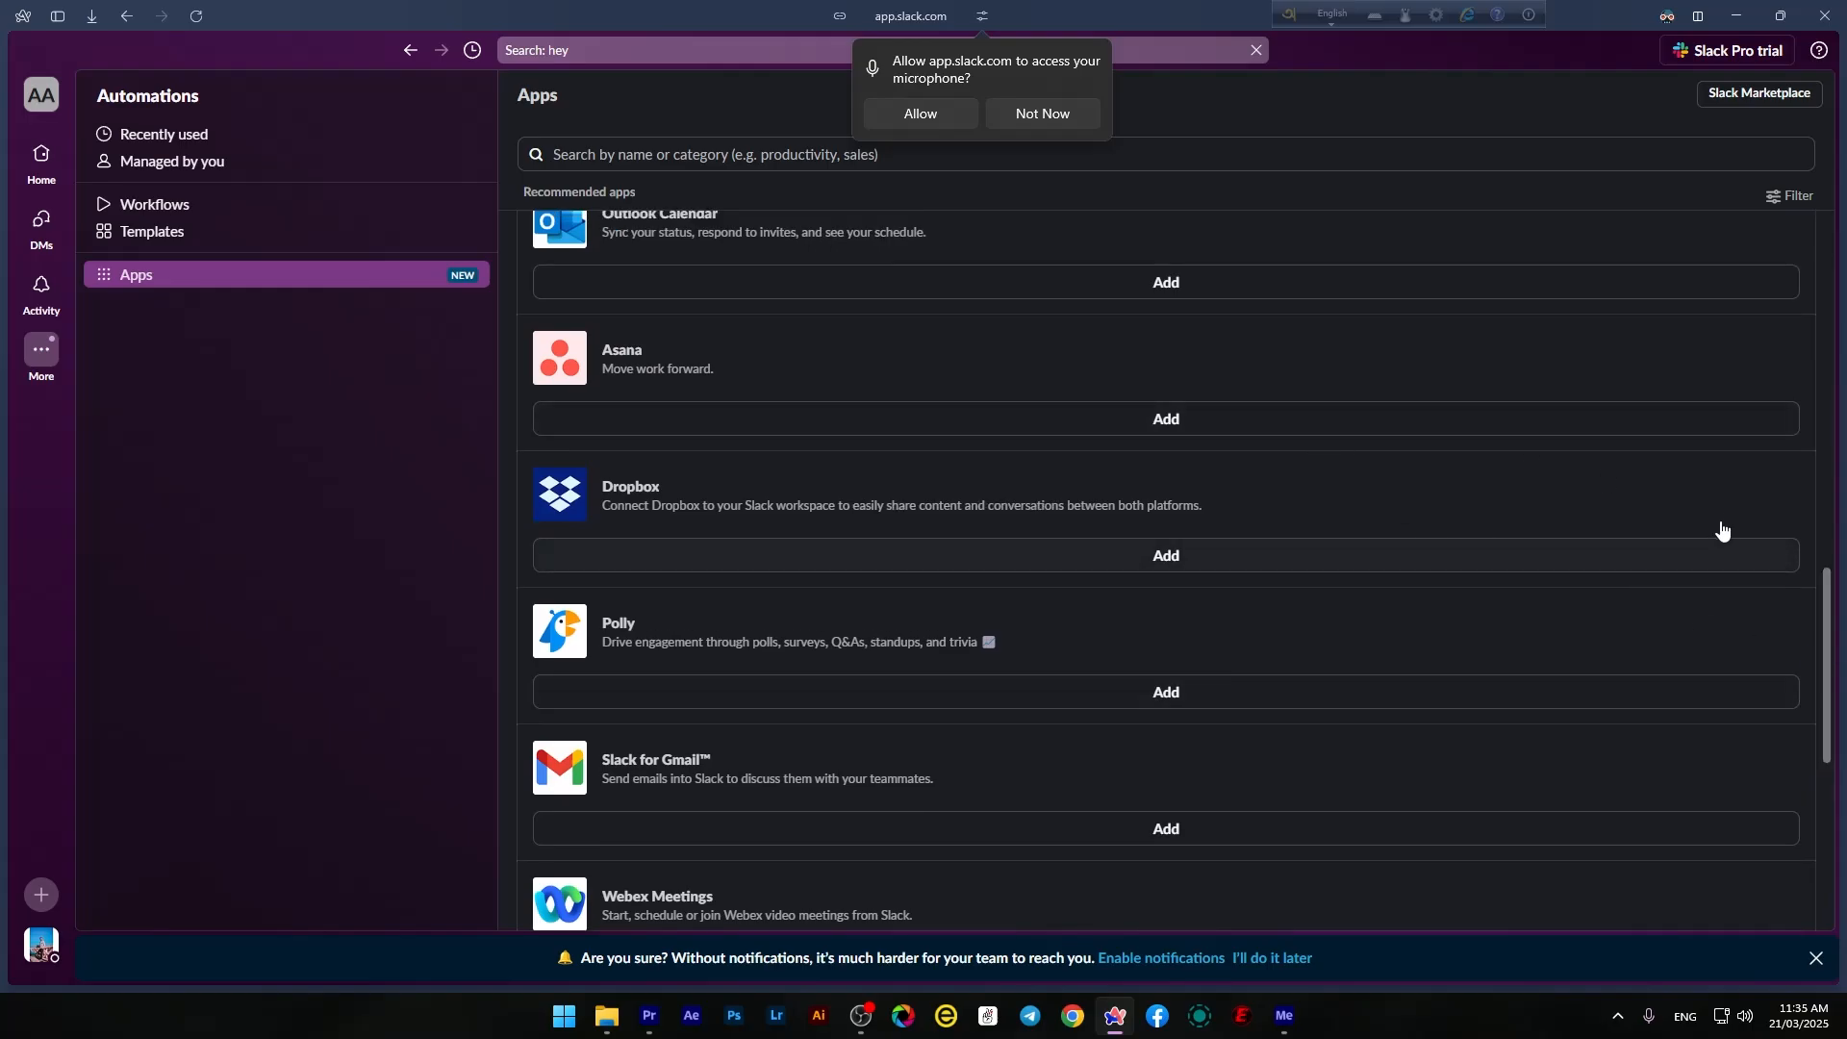
scroll(1720, 525, up, 12)
click(1123, 443)
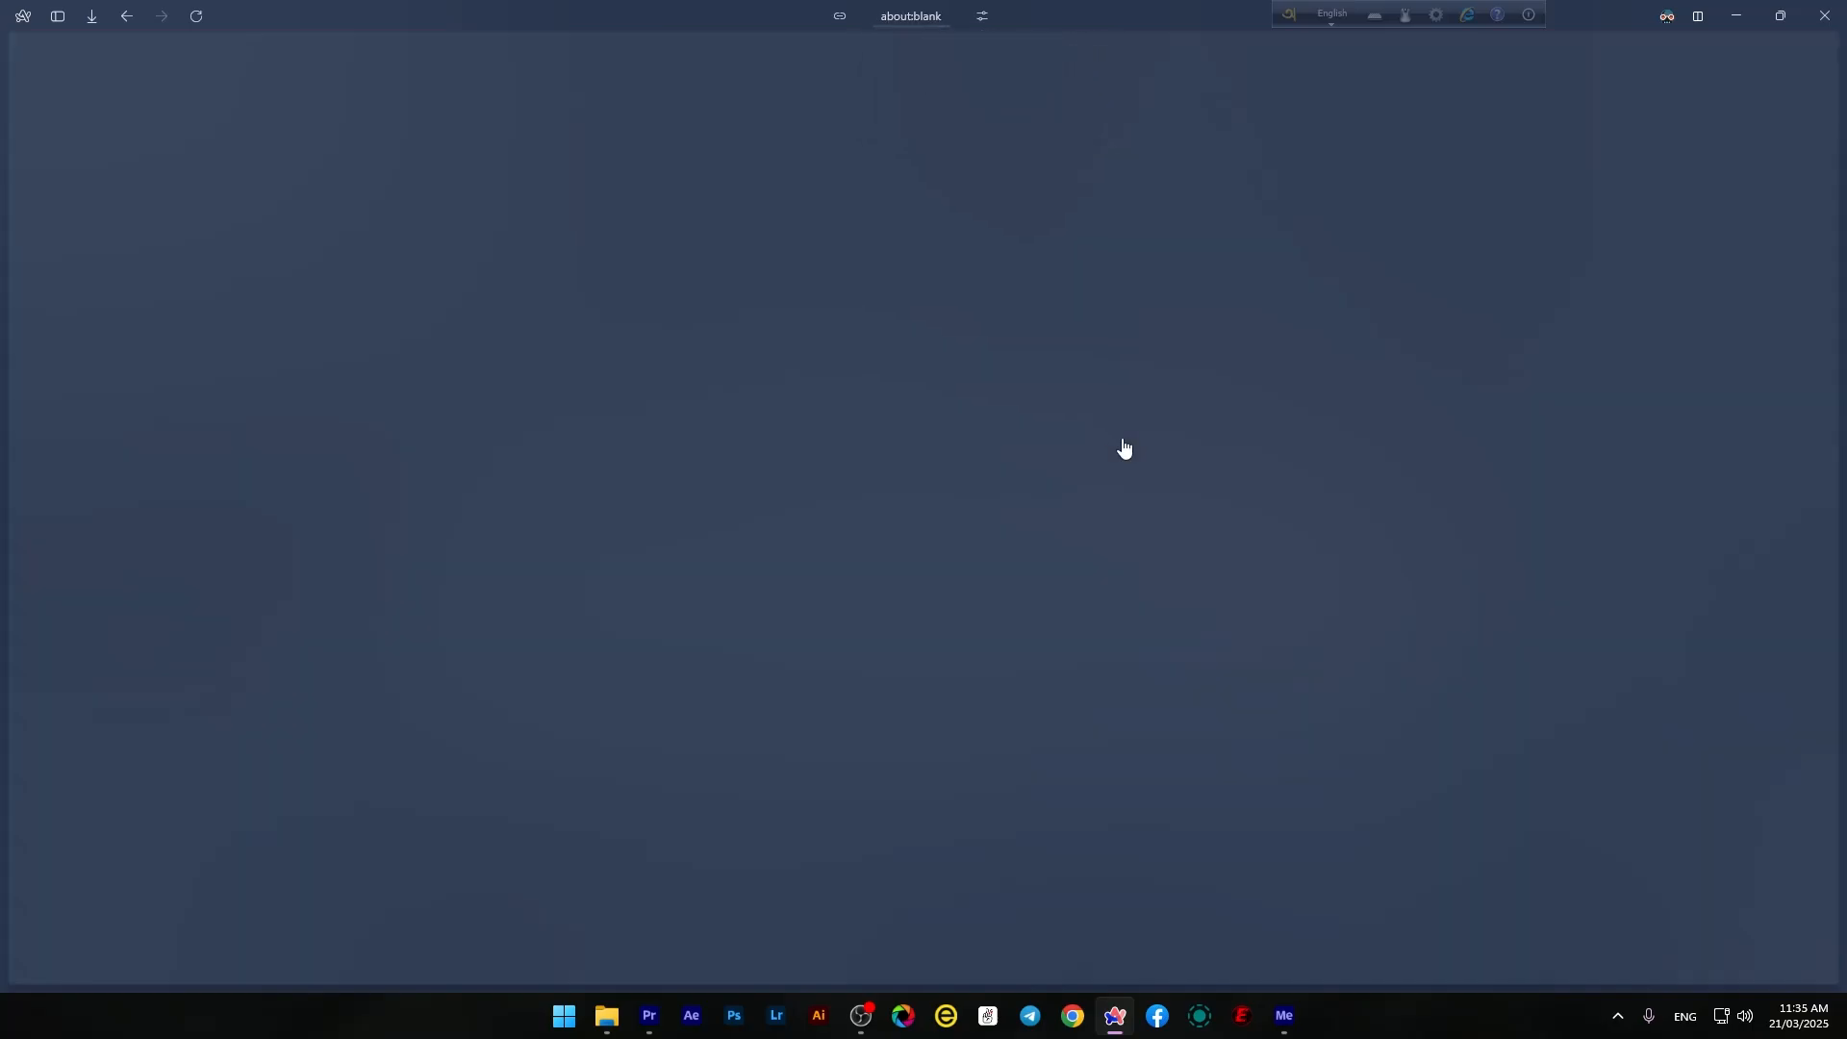